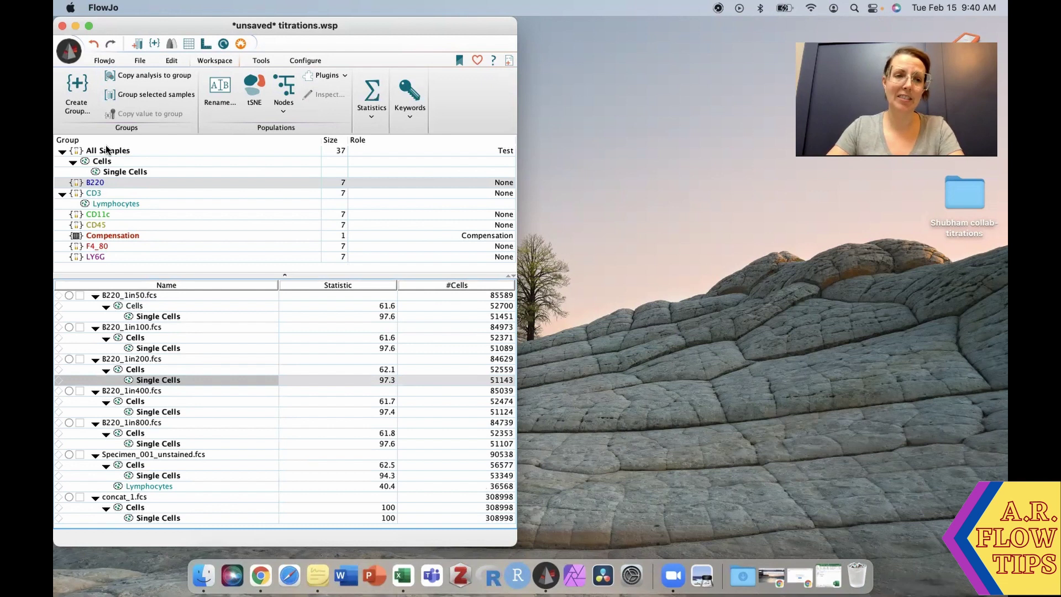
Step: Drill from B220_1in50.fcs through Cells to Single Cells and enlarge the B220 histogram window
{"action": "double_click", "coordinate": [147, 297]}
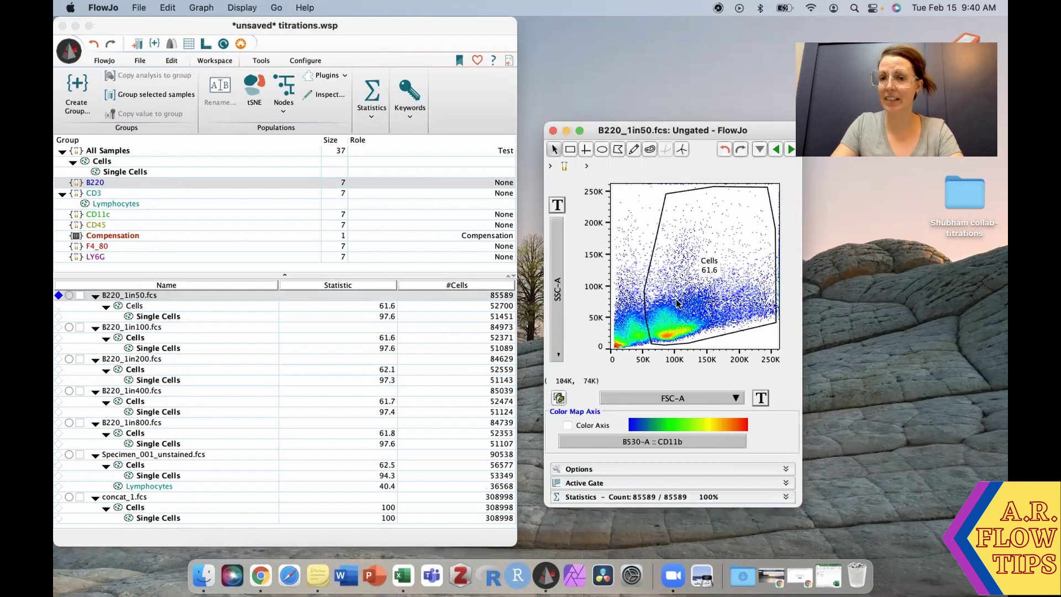
{"action": "double_click", "coordinate": [676, 303]}
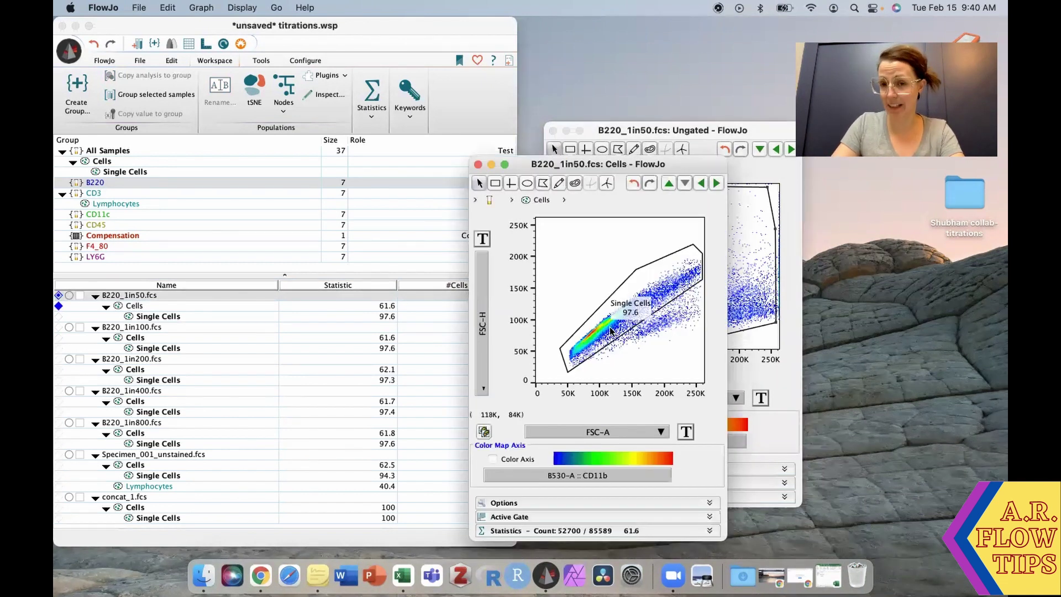
{"action": "double_click", "coordinate": [612, 330]}
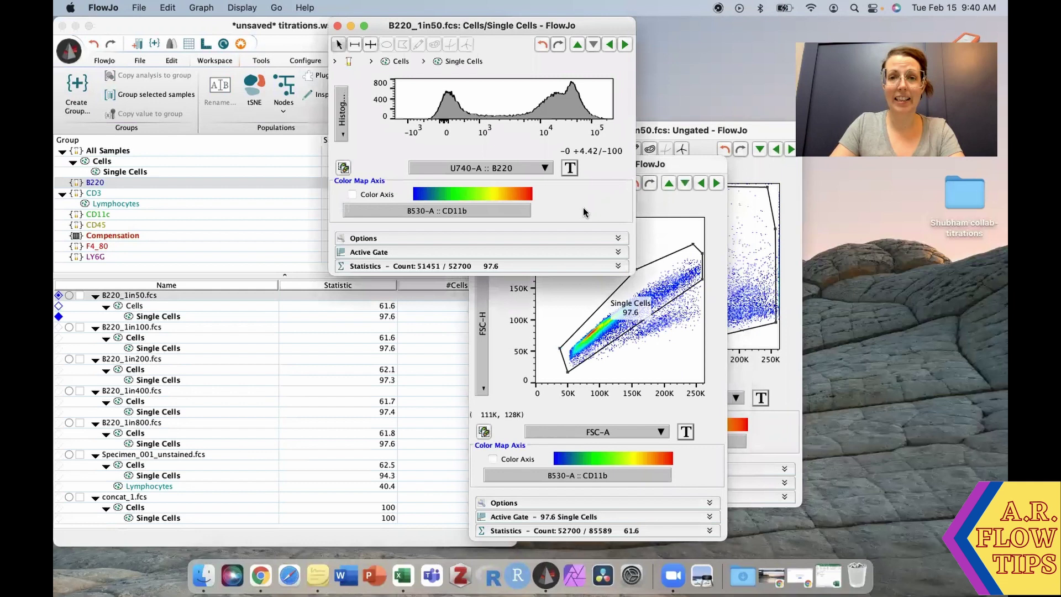
{"action": "left_click_drag", "start_coordinate": [633, 273], "coordinate": [684, 474]}
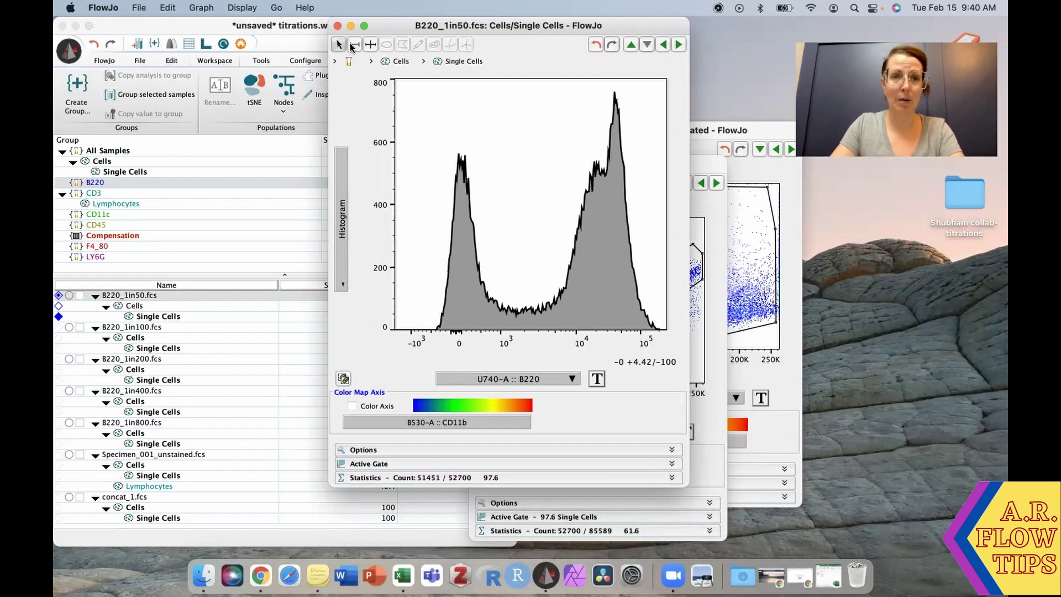
Step: Draw range gates named B220- over the negative peak and B220+ over the positive peak
{"action": "left_click", "coordinate": [354, 44]}
{"action": "left_click_drag", "start_coordinate": [425, 233], "coordinate": [516, 236]}
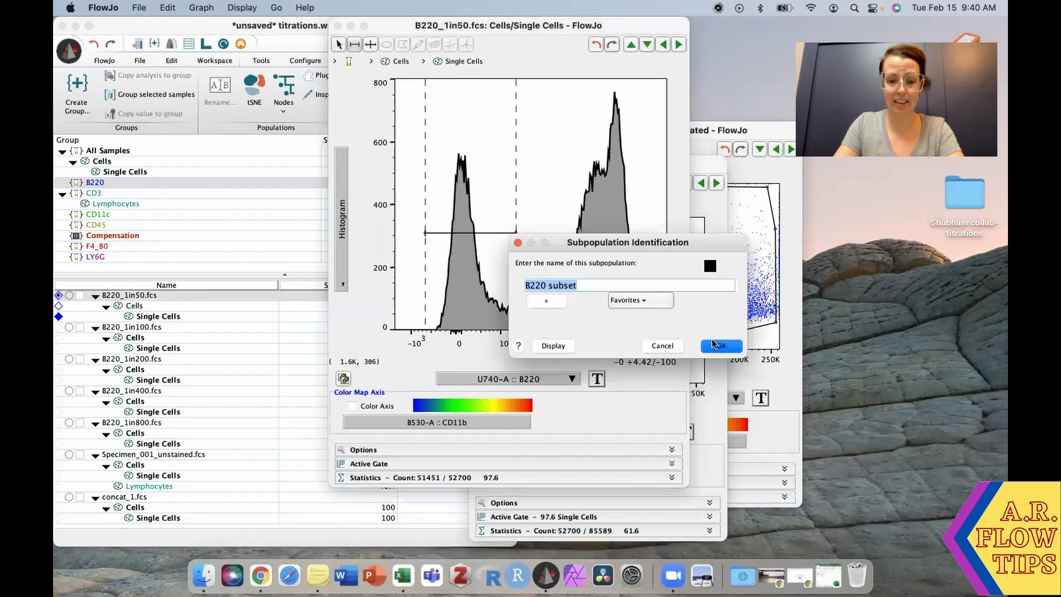
{"action": "type", "text": "B220-"}
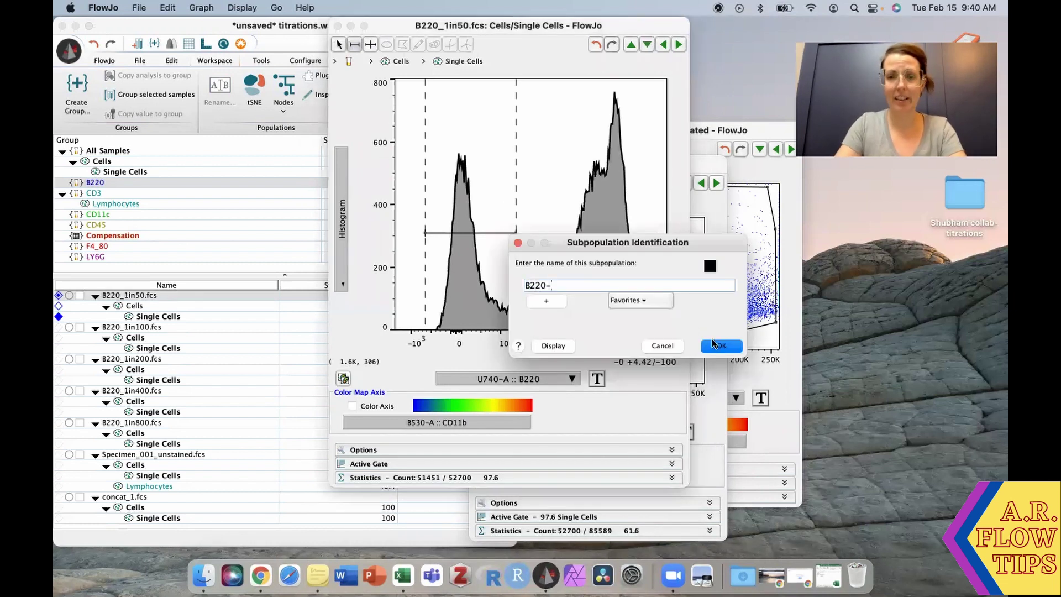
{"action": "left_click", "coordinate": [719, 345]}
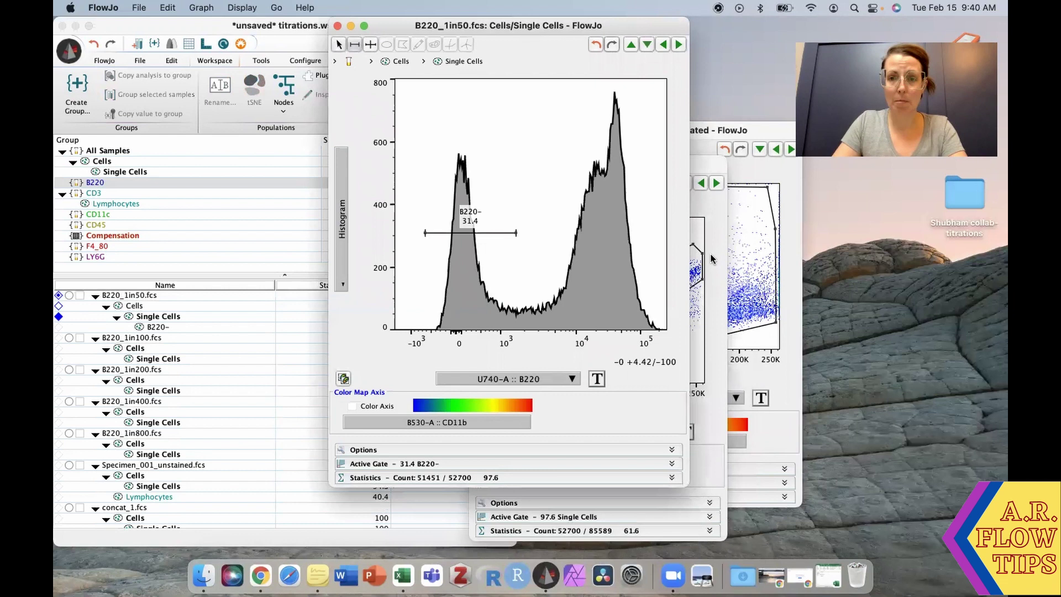
{"action": "left_click_drag", "start_coordinate": [664, 252], "coordinate": [518, 254]}
{"action": "type", "text": "B220+"}
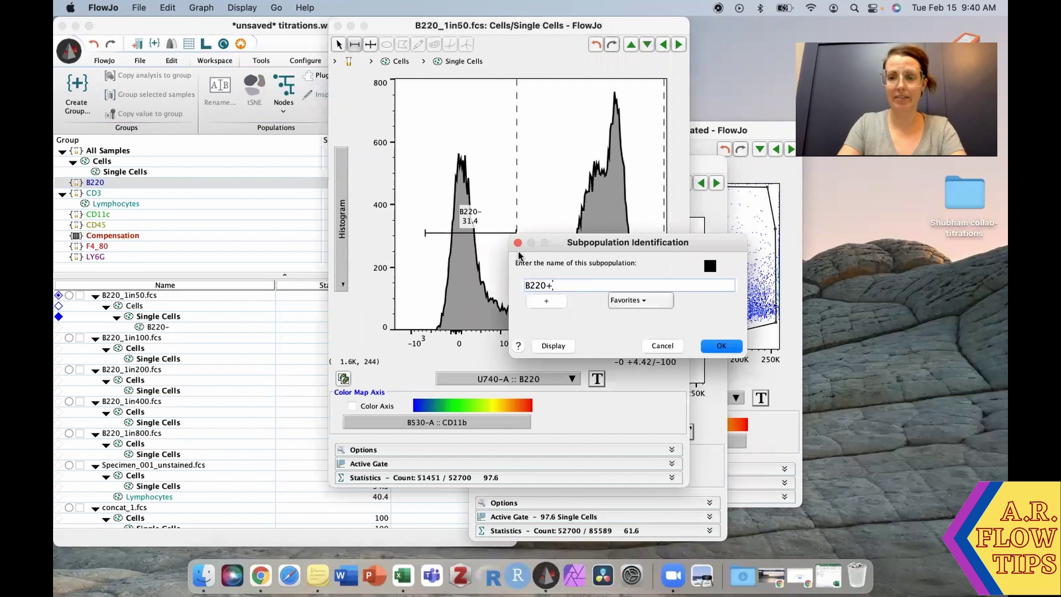
{"action": "key", "text": "Return"}
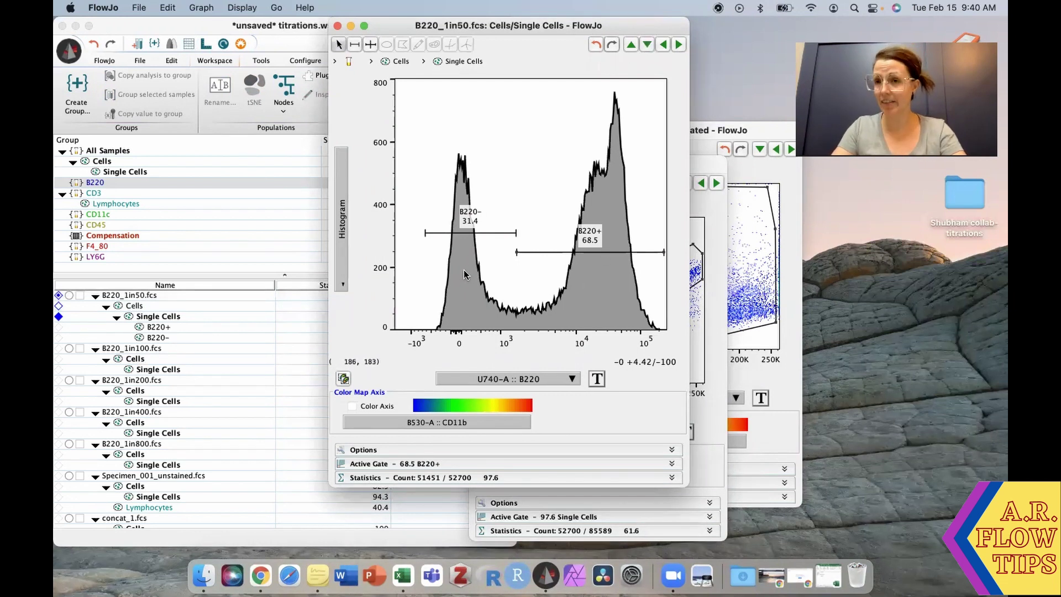
Step: Bring the workspace forward and open the Table Editor's column tools
{"action": "left_click", "coordinate": [194, 28]}
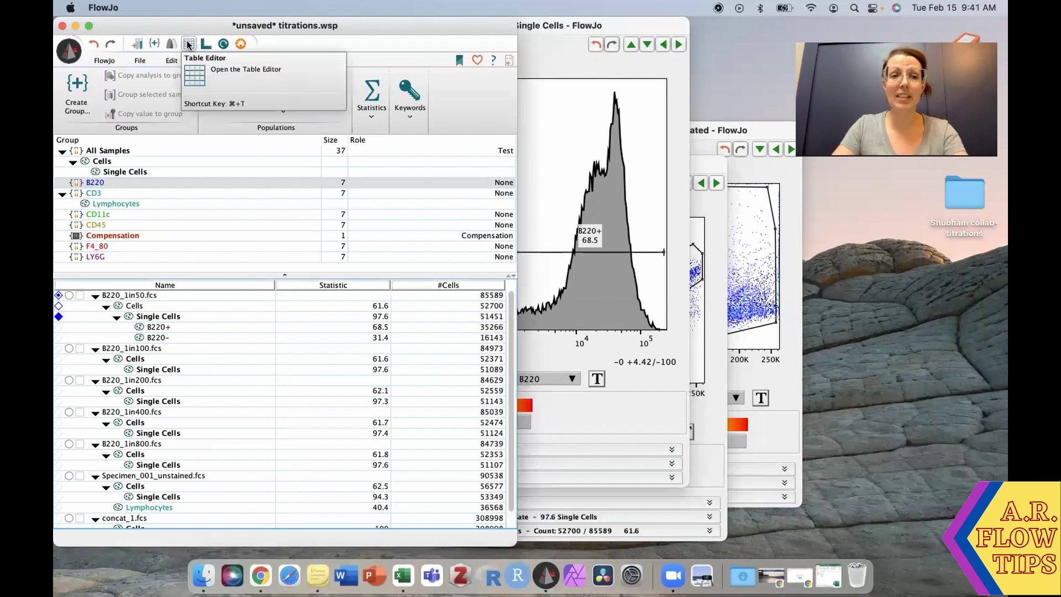
{"action": "left_click", "coordinate": [188, 44]}
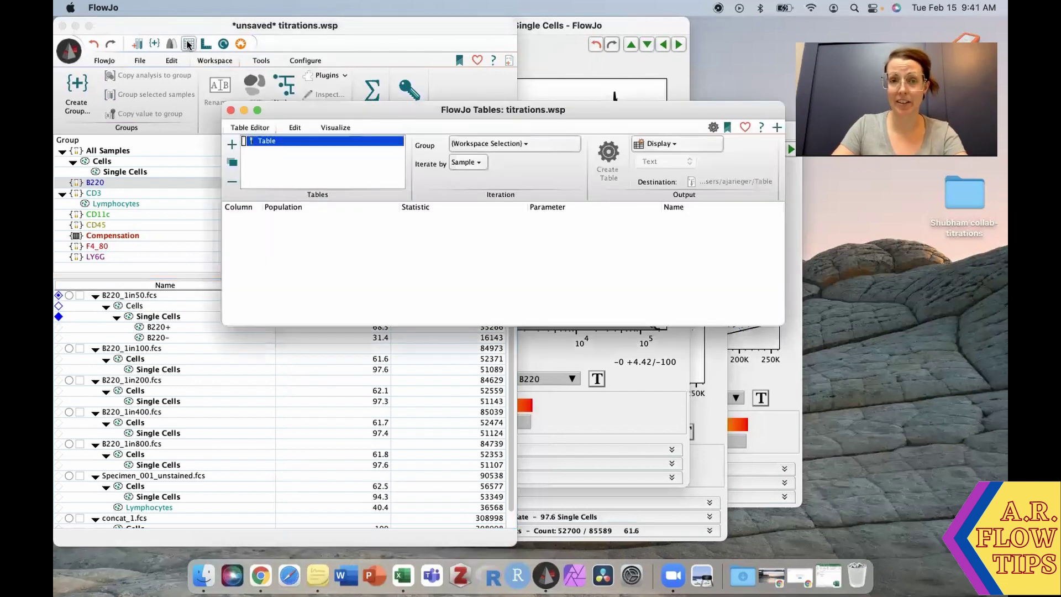
{"action": "left_click", "coordinate": [293, 128]}
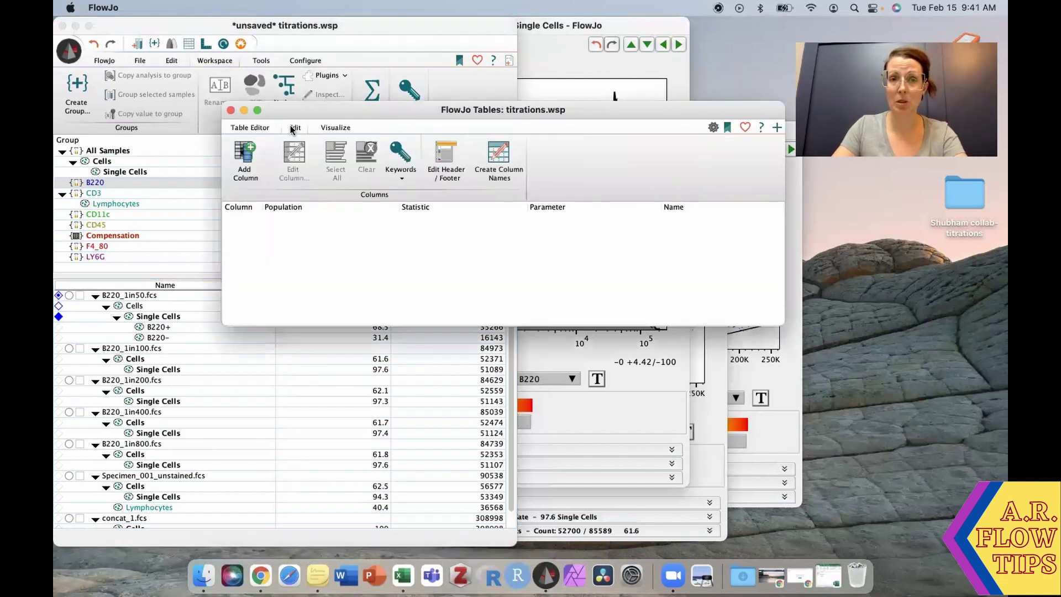
Step: Add a Median column for B220+ on U740-A :: B220 and name it MFIpos
{"action": "left_click", "coordinate": [244, 161]}
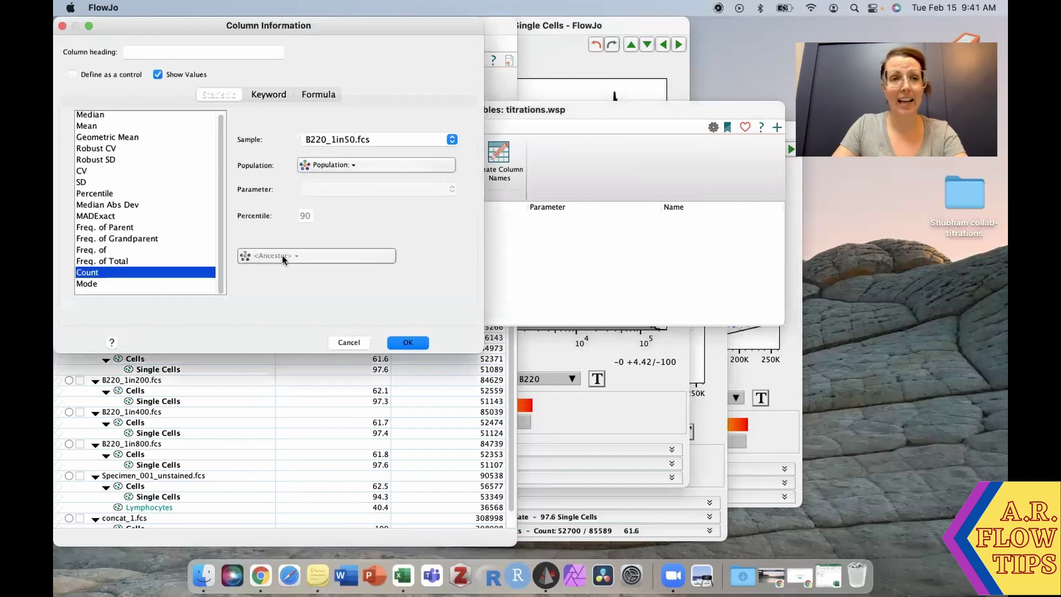
{"action": "left_click", "coordinate": [99, 114]}
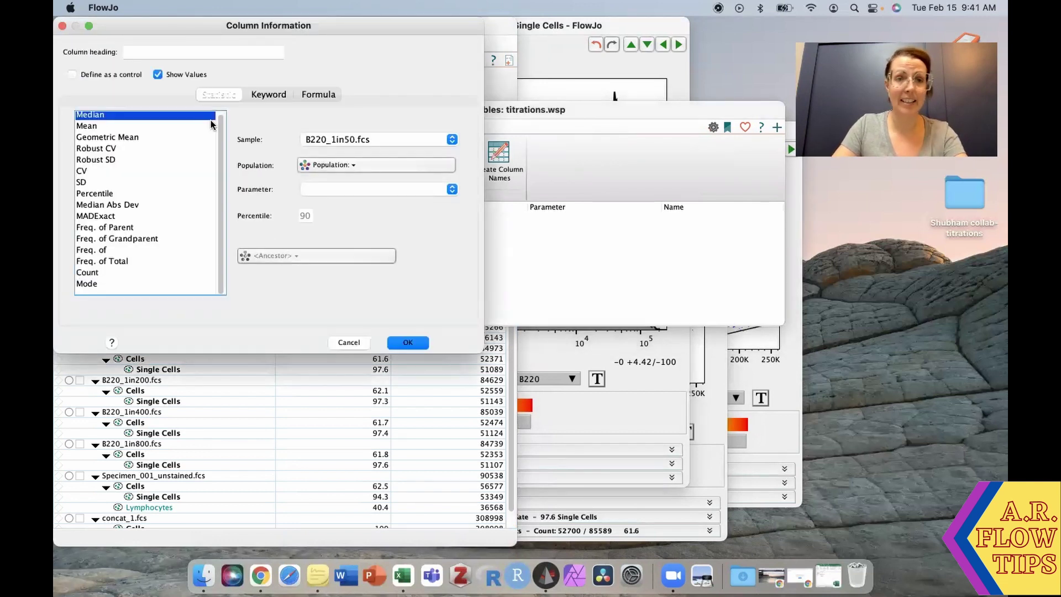
{"action": "left_click", "coordinate": [430, 164]}
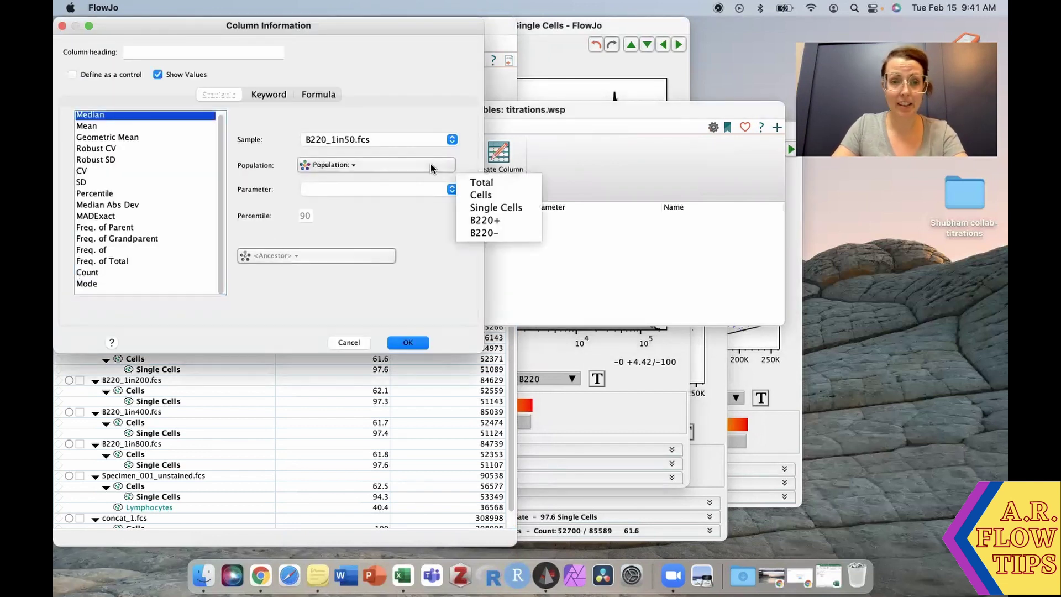
{"action": "left_click", "coordinate": [494, 220]}
{"action": "left_click", "coordinate": [451, 191]}
{"action": "scroll", "coordinate": [388, 244], "scroll_direction": "down", "scroll_amount": 5}
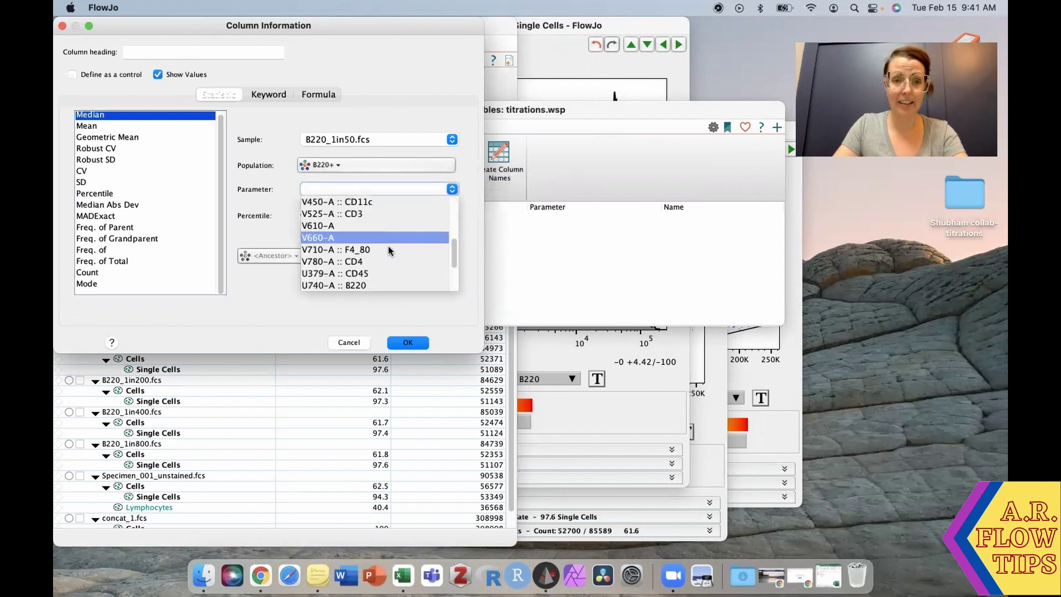
{"action": "left_click", "coordinate": [382, 262]}
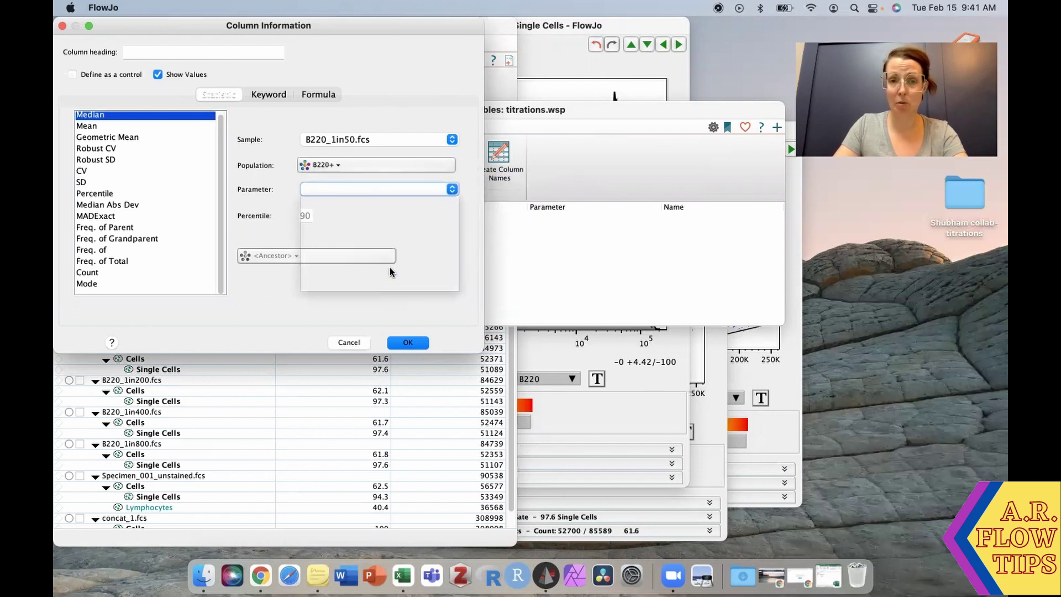
{"action": "left_click", "coordinate": [426, 341]}
{"action": "double_click", "coordinate": [692, 231]}
{"action": "type", "text": "MFIp"}
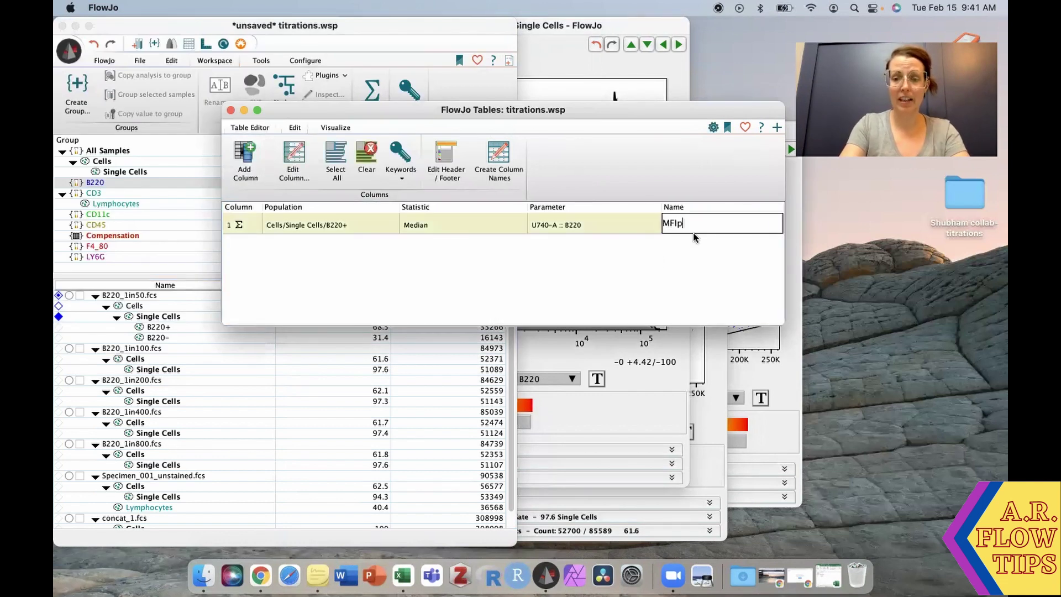
{"action": "type", "text": "os"}
{"action": "key", "text": "Return"}
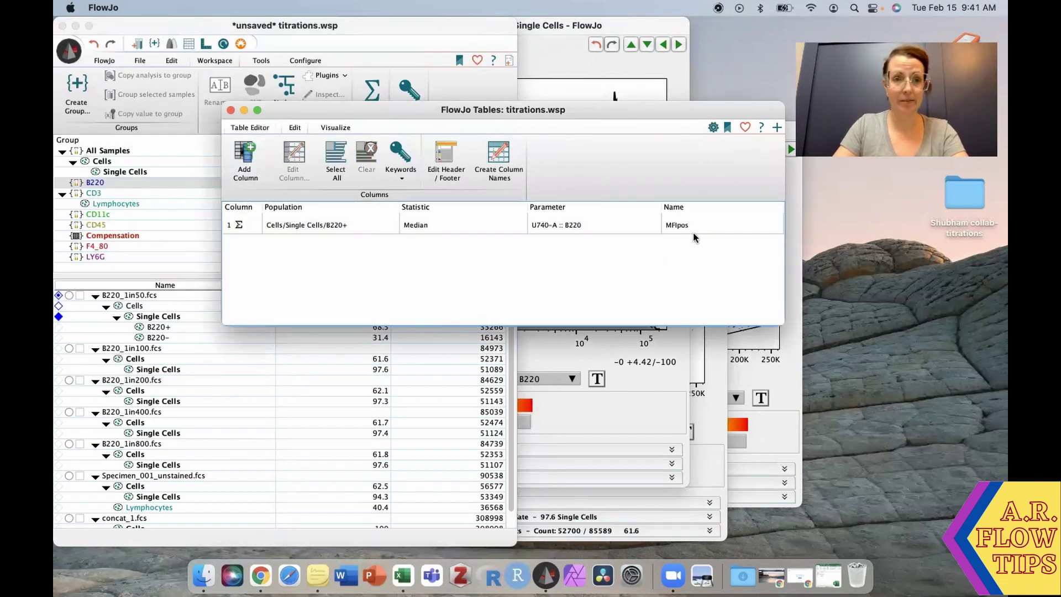
Step: Add a Median column for B220- on U740-A :: B220 and name it MFIneg
{"action": "left_click", "coordinate": [251, 153]}
{"action": "left_click", "coordinate": [100, 115]}
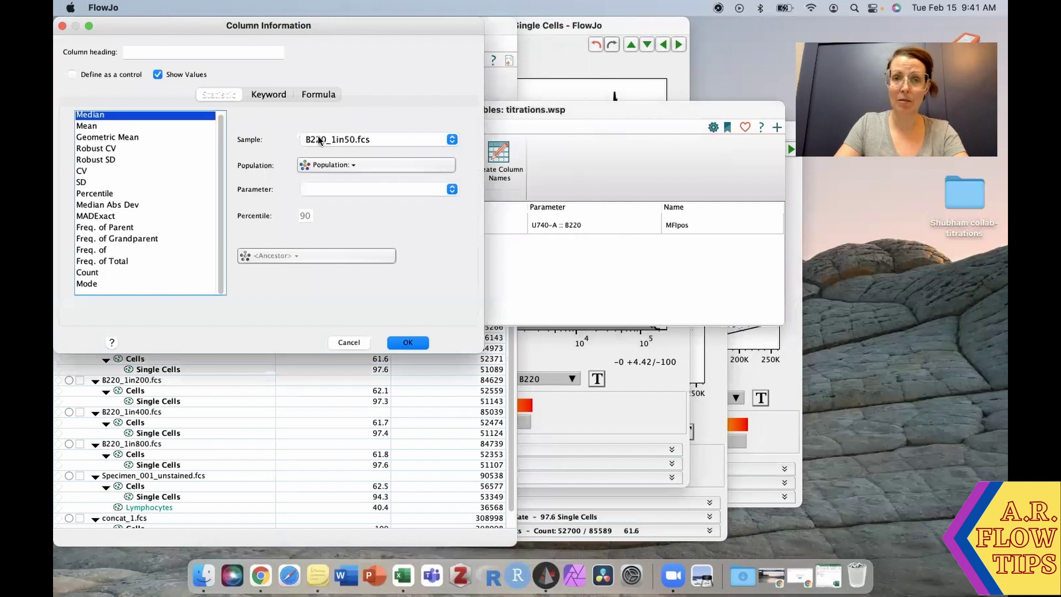
{"action": "left_click", "coordinate": [374, 165]}
{"action": "left_click", "coordinate": [480, 232]}
{"action": "left_click", "coordinate": [443, 191]}
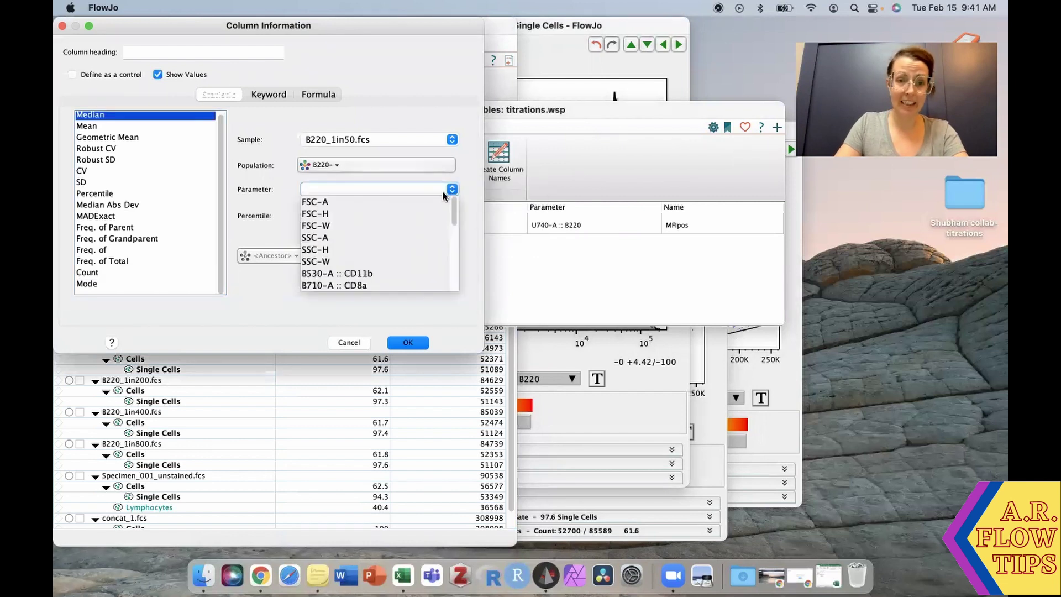
{"action": "scroll", "coordinate": [332, 284], "scroll_direction": "down", "scroll_amount": 5}
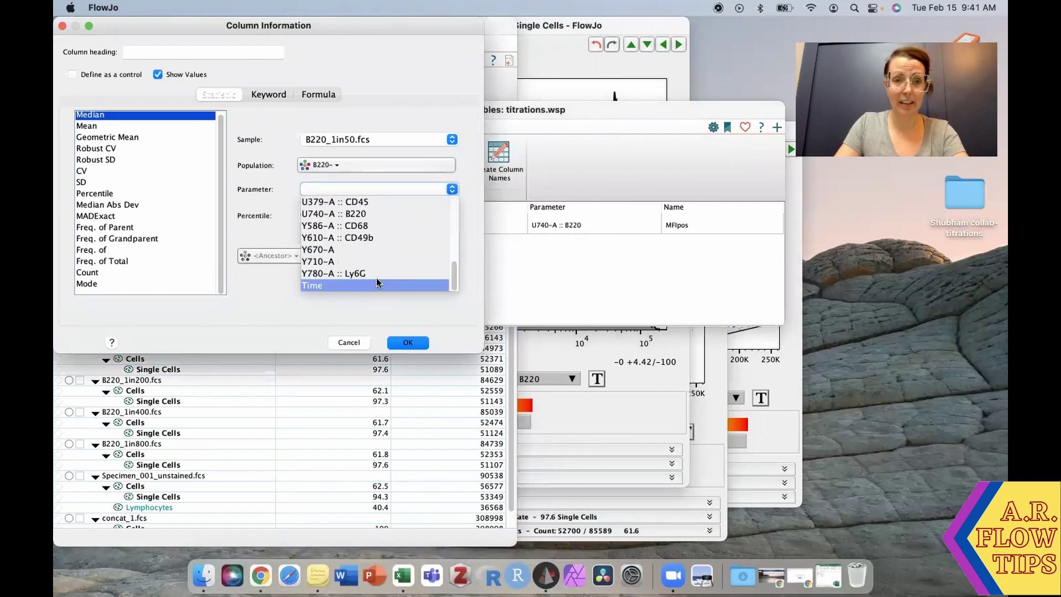
{"action": "left_click", "coordinate": [365, 219]}
{"action": "left_click", "coordinate": [411, 341]}
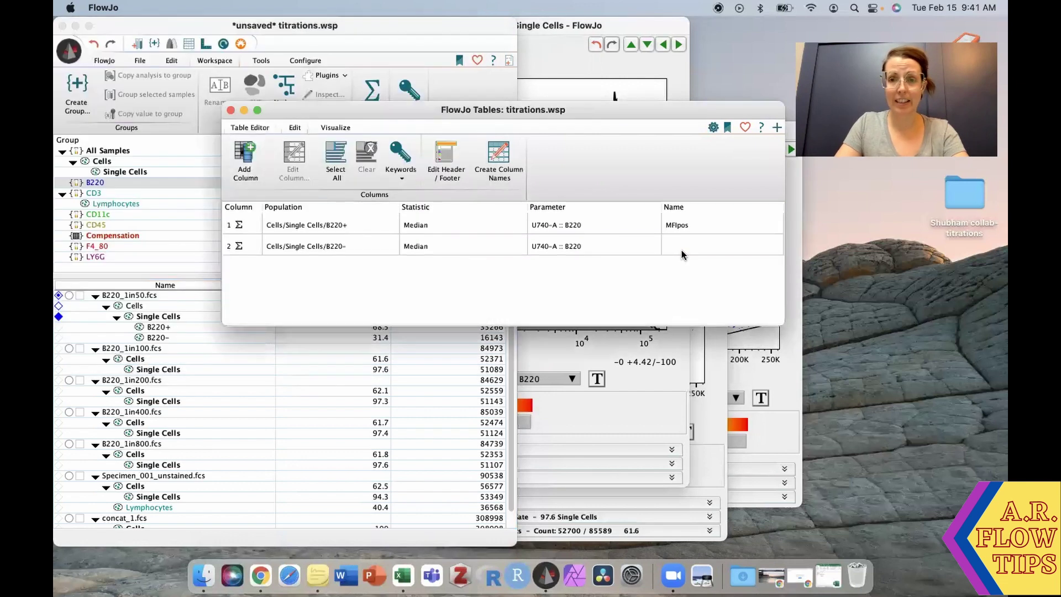
{"action": "double_click", "coordinate": [680, 251]}
{"action": "type", "text": "MFIneg"}
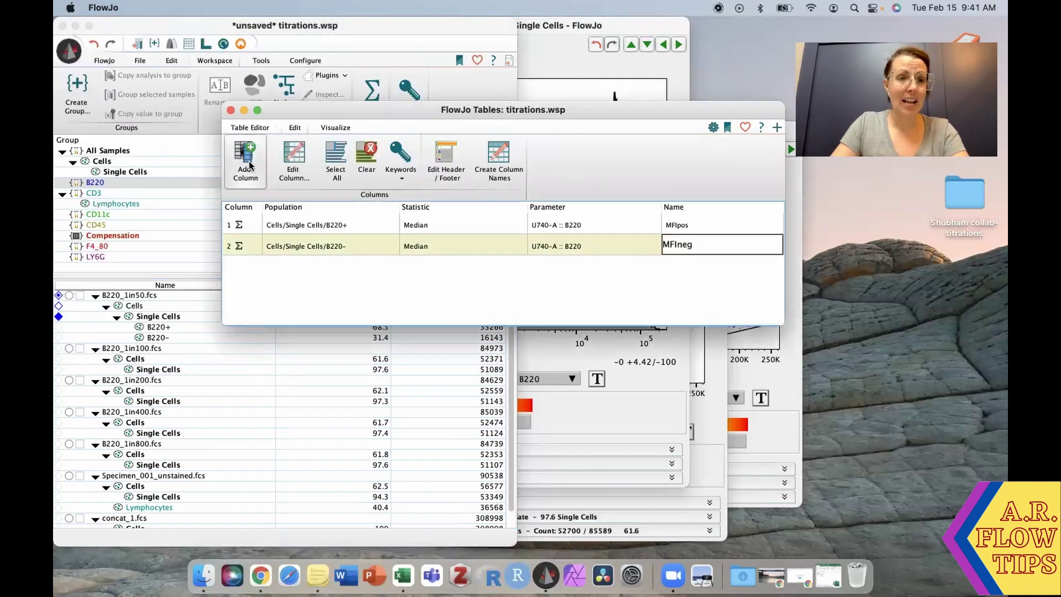
Step: Add a Robust SD column for B220- on U740-A :: B220 and name it RSD
{"action": "left_click", "coordinate": [245, 158]}
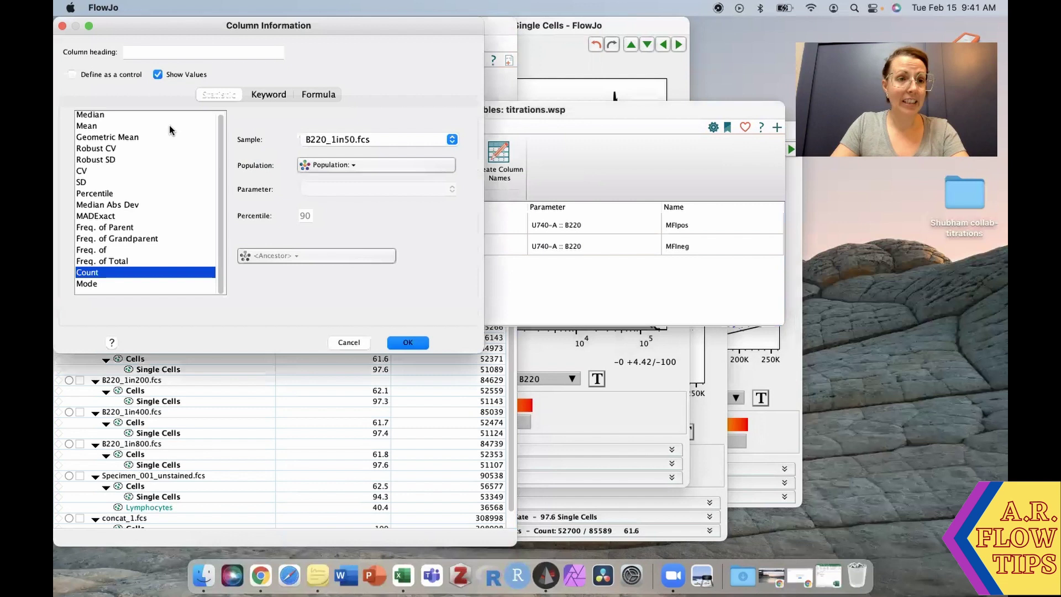
{"action": "scroll", "coordinate": [133, 226], "scroll_direction": "up", "scroll_amount": 1}
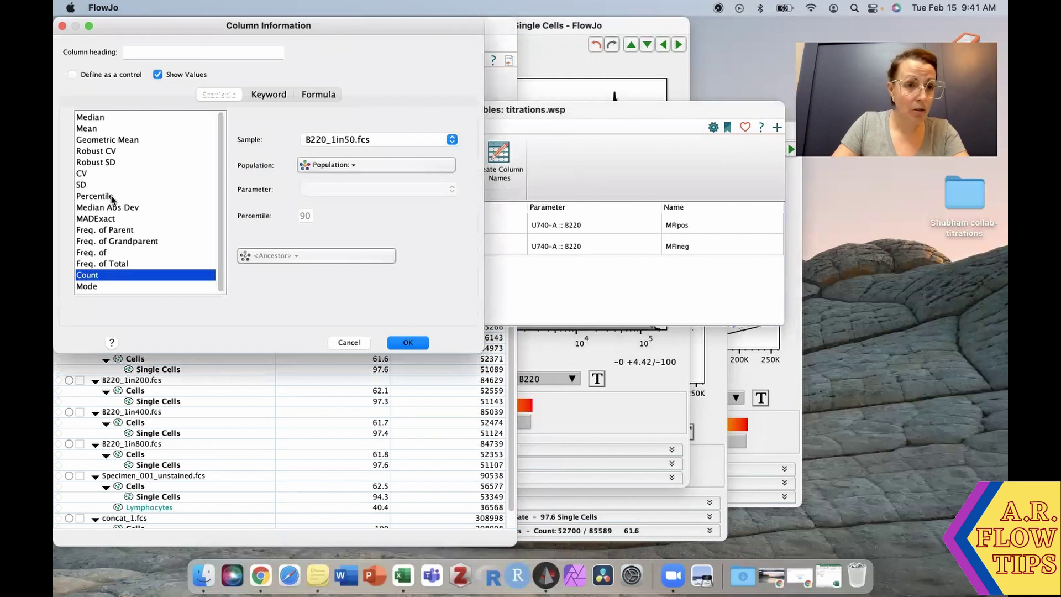
{"action": "left_click", "coordinate": [105, 161]}
{"action": "left_click", "coordinate": [387, 163]}
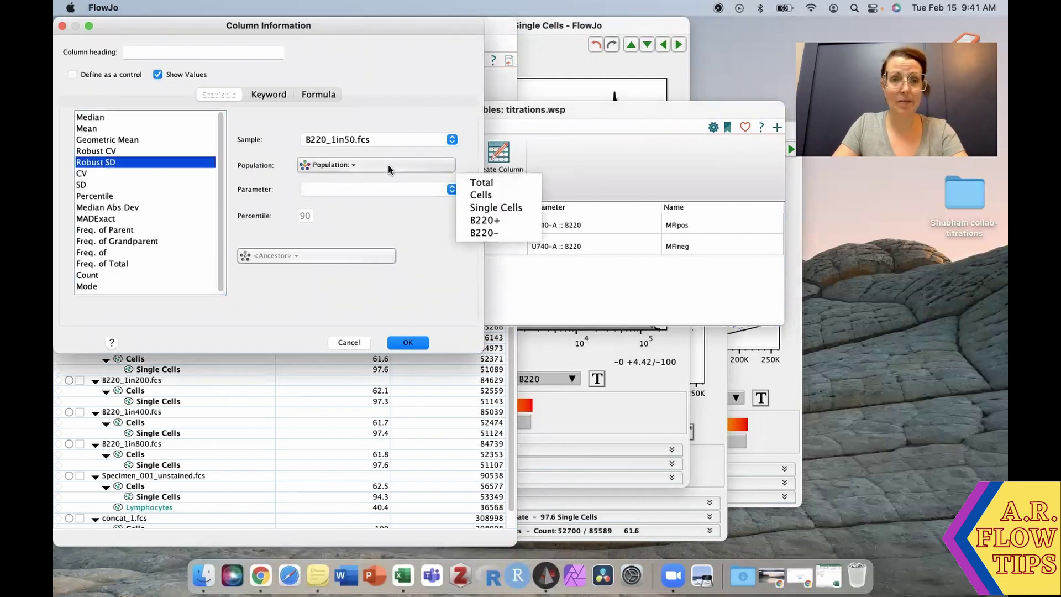
{"action": "left_click", "coordinate": [486, 232]}
{"action": "left_click", "coordinate": [447, 189]}
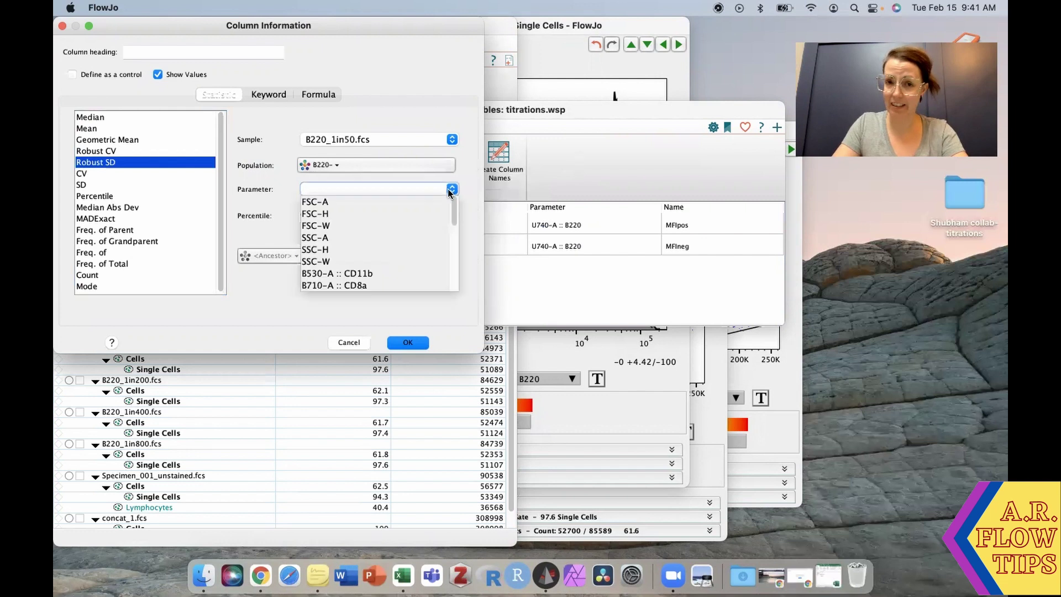
{"action": "scroll", "coordinate": [400, 246], "scroll_direction": "down", "scroll_amount": 5}
{"action": "left_click", "coordinate": [381, 282]}
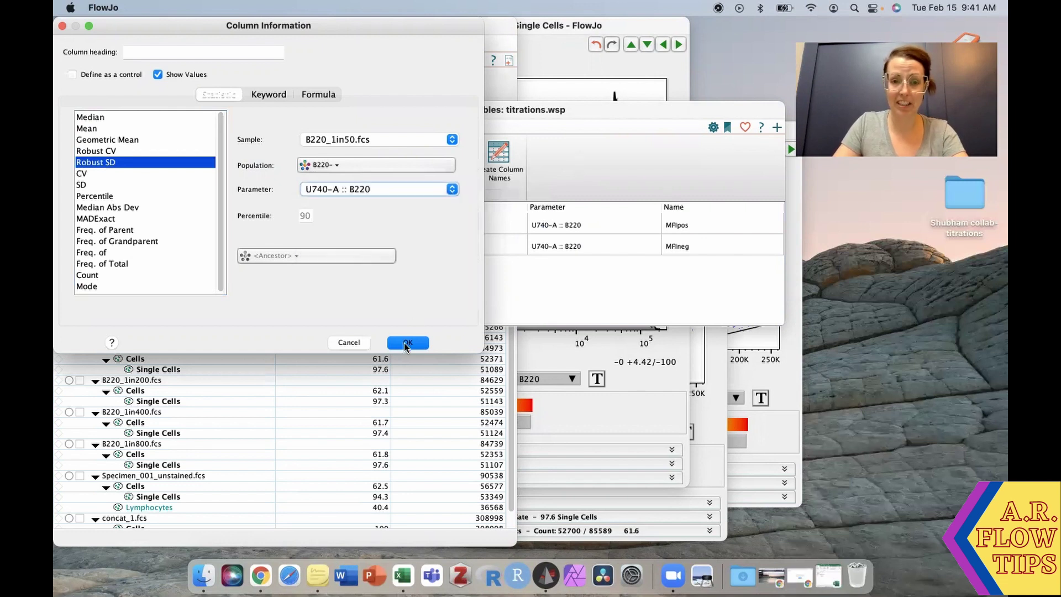
{"action": "left_click", "coordinate": [406, 343]}
{"action": "double_click", "coordinate": [675, 263]}
{"action": "type", "text": "R"}
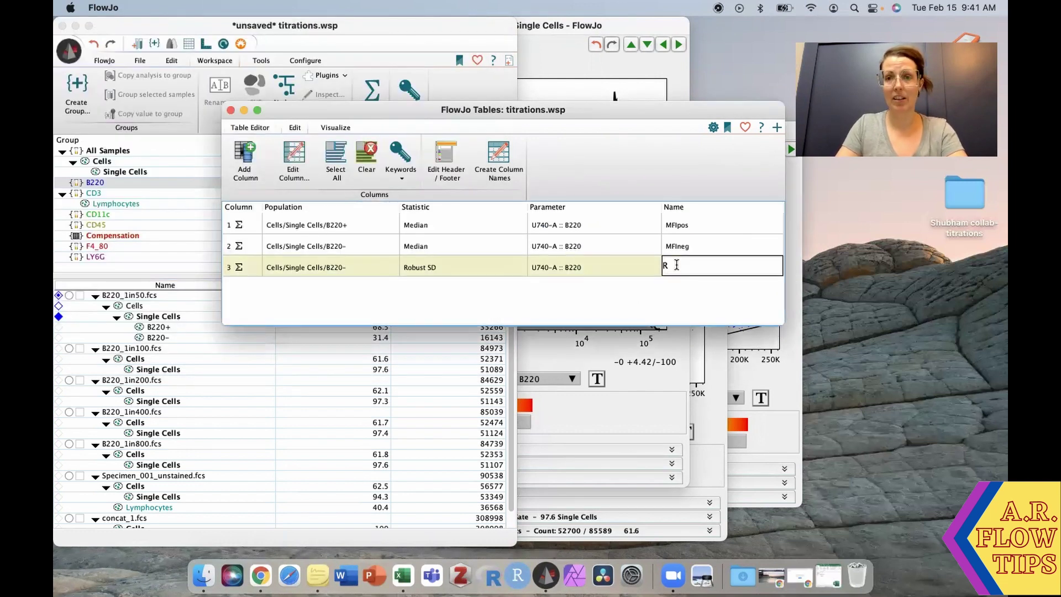
{"action": "type", "text": "SD"}
{"action": "key", "text": "Return"}
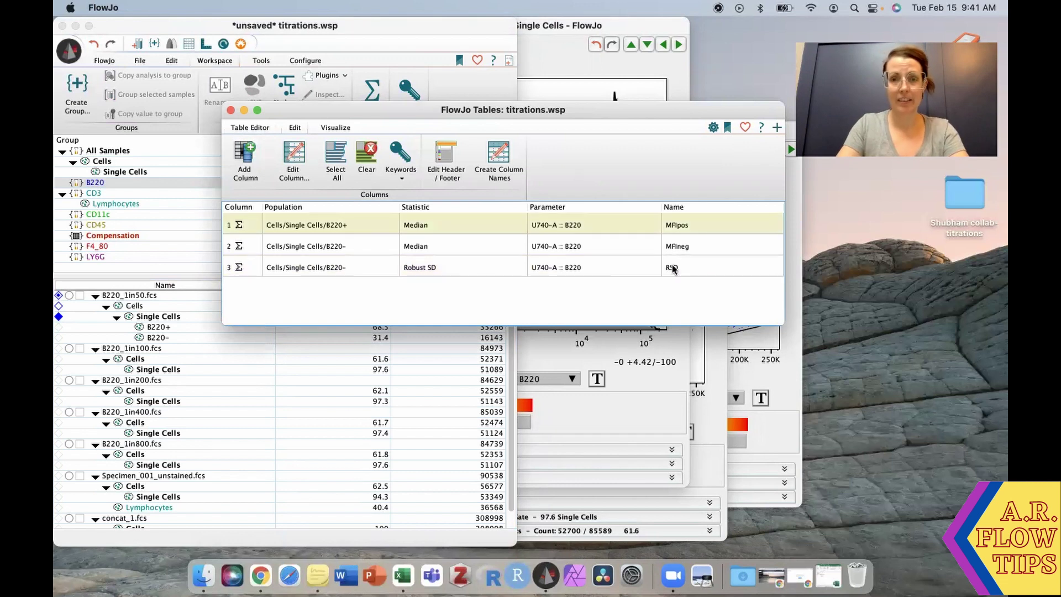
Step: Create the table with Display output, giving MFIpos 25217, MFIneg 179 and RSD 300
{"action": "left_click", "coordinate": [250, 127]}
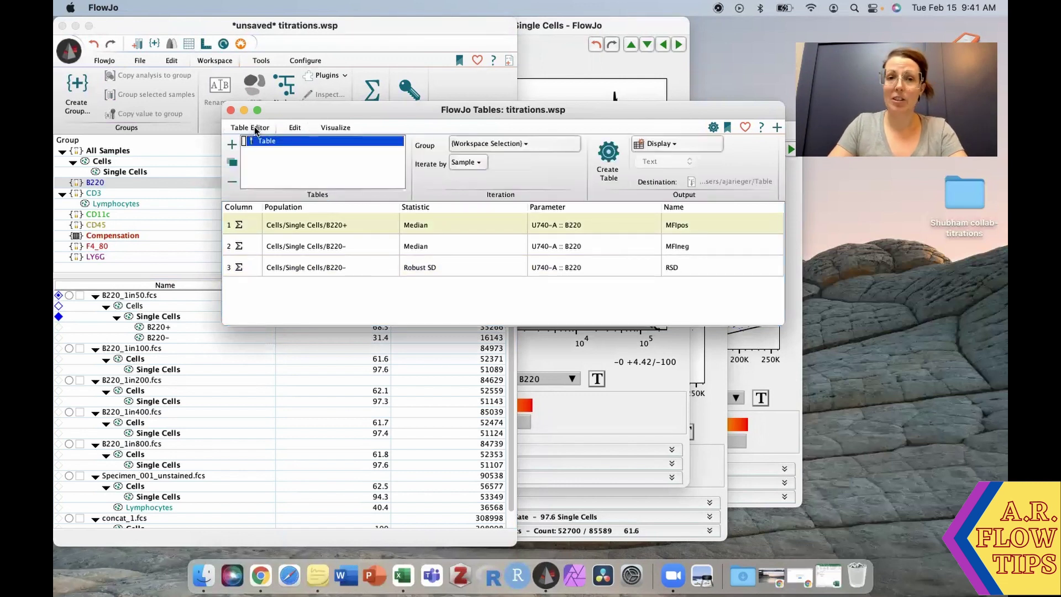
{"action": "left_click", "coordinate": [668, 142]}
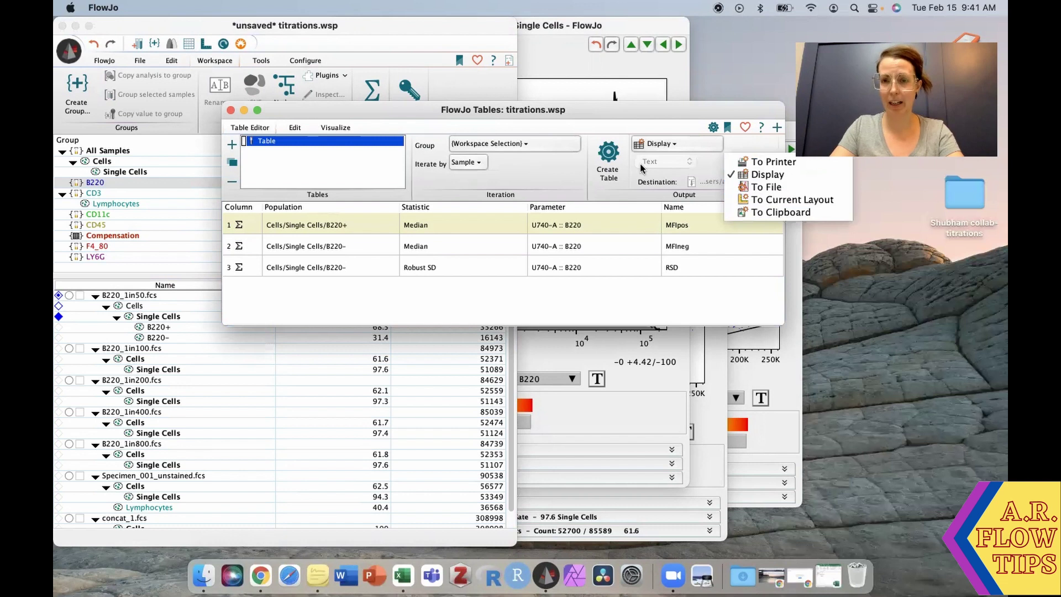
{"action": "left_click", "coordinate": [609, 162]}
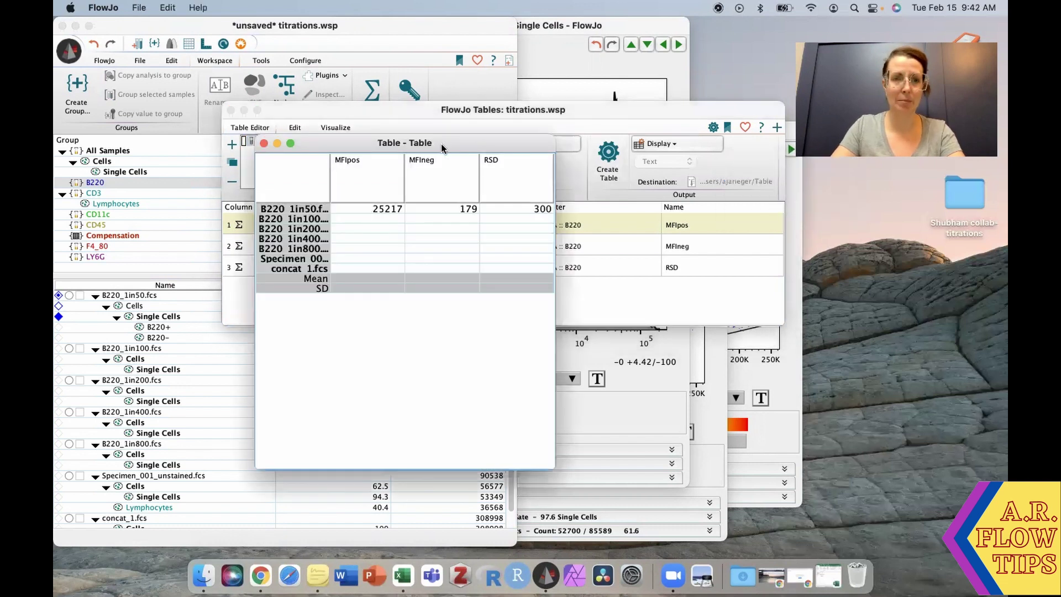
{"action": "left_click_drag", "start_coordinate": [441, 143], "coordinate": [314, 146]}
Step: Enter 25217, 179 and 300 into Excel cells B1–B3 so SI calculates 41.73
{"action": "left_click", "coordinate": [829, 575]}
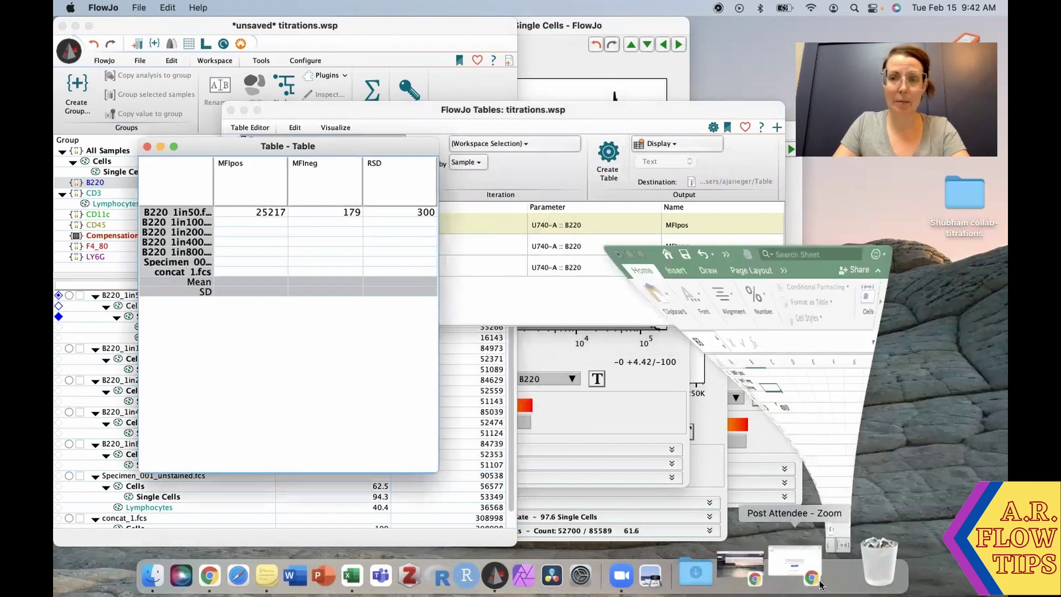
{"action": "left_click_drag", "start_coordinate": [677, 166], "coordinate": [567, 160]}
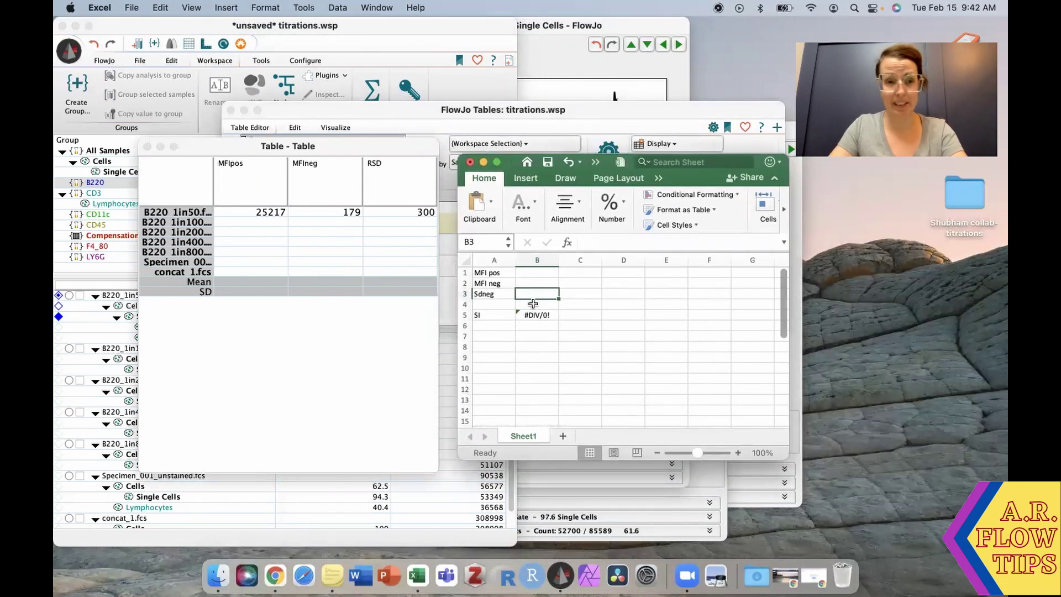
{"action": "left_click", "coordinate": [533, 273]}
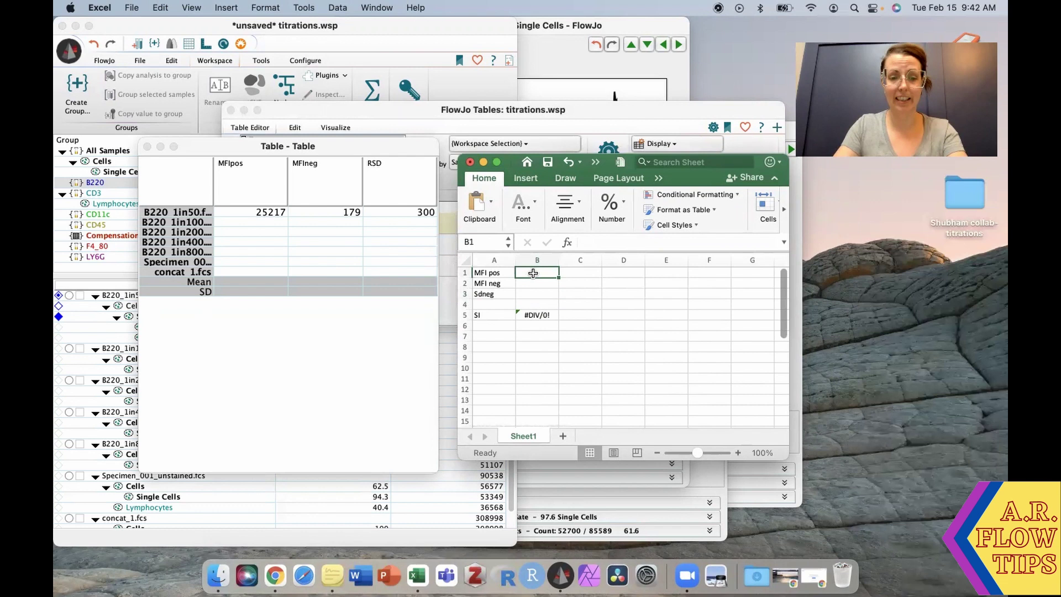
{"action": "type", "text": "25217"}
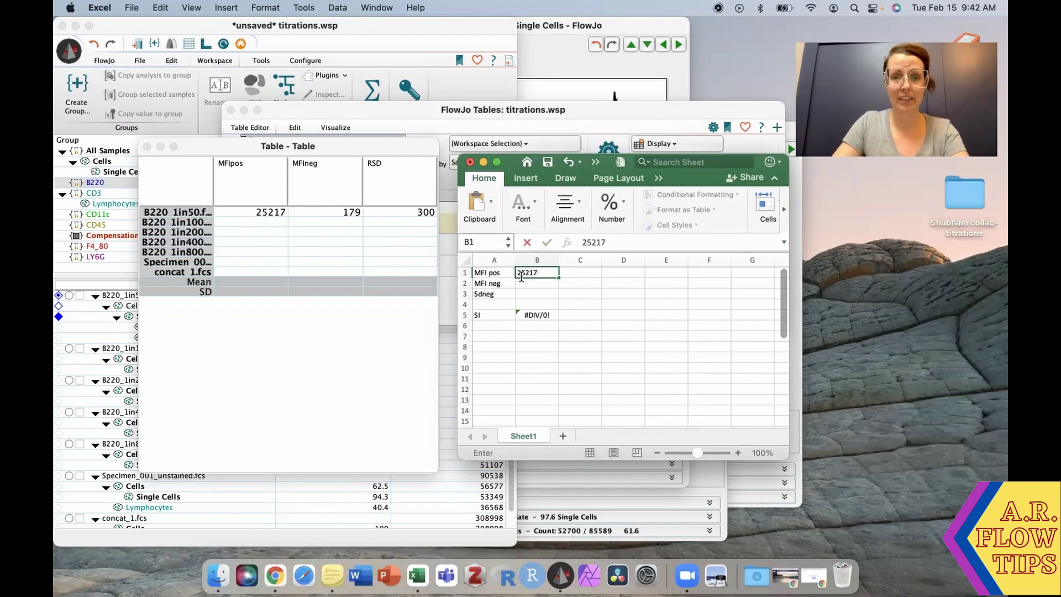
{"action": "left_click", "coordinate": [535, 283]}
{"action": "type", "text": "179"}
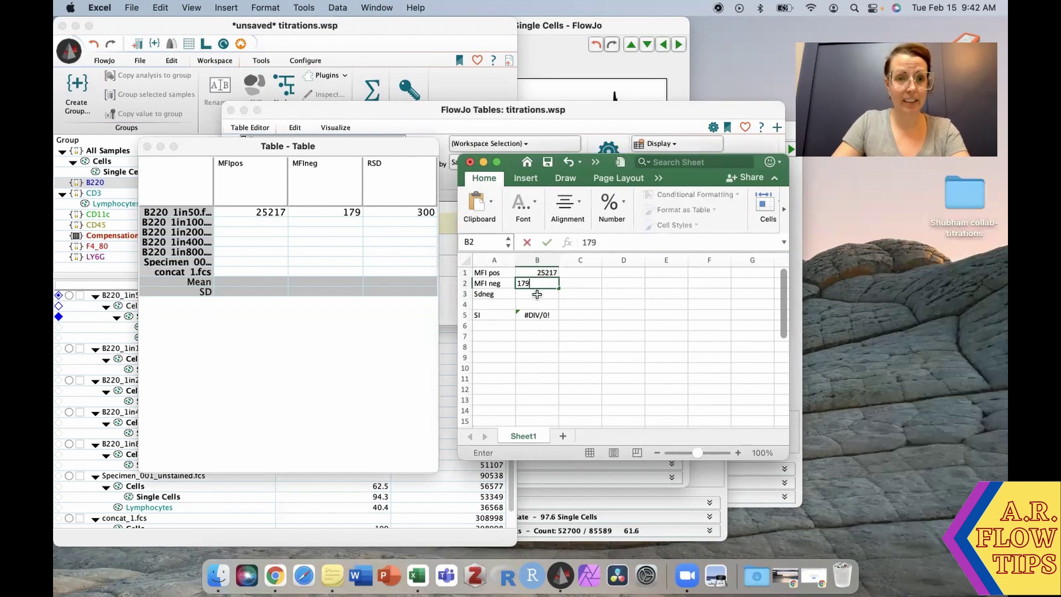
{"action": "left_click", "coordinate": [542, 293]}
{"action": "type", "text": "300"}
{"action": "key", "text": "Return"}
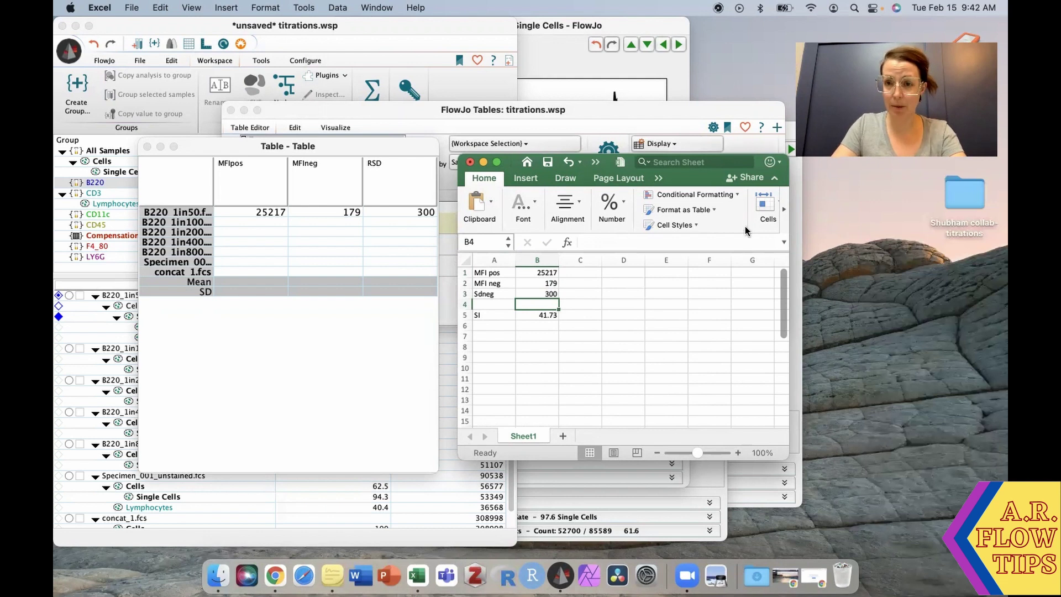
{"action": "left_click_drag", "start_coordinate": [695, 171], "coordinate": [939, 204]}
Step: Close FlowJo's results table and table editor, then select the 1in50 Single Cells population
{"action": "left_click", "coordinate": [147, 146]}
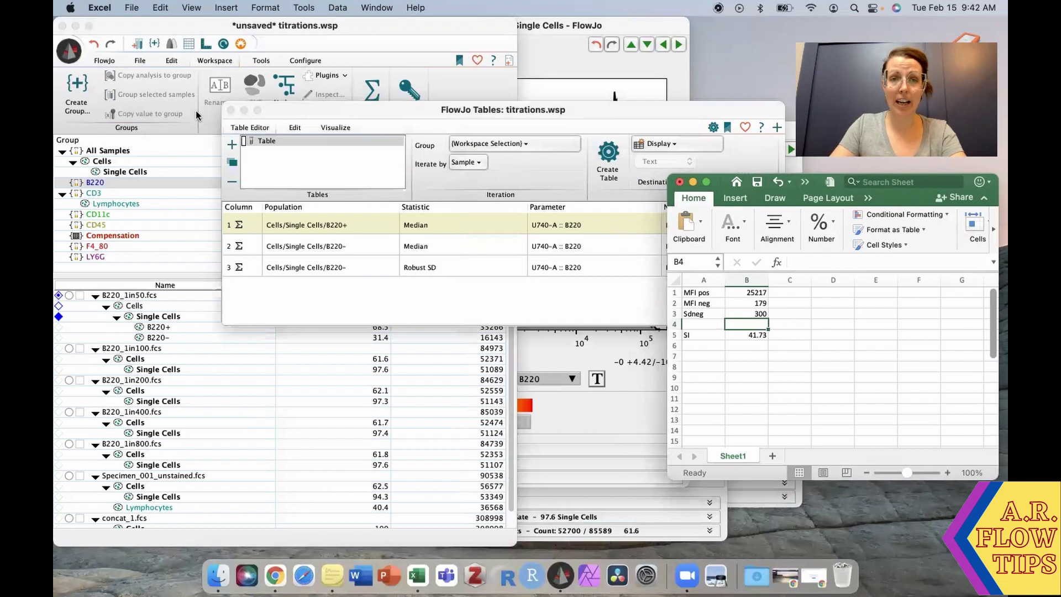
{"action": "left_click", "coordinate": [231, 110]}
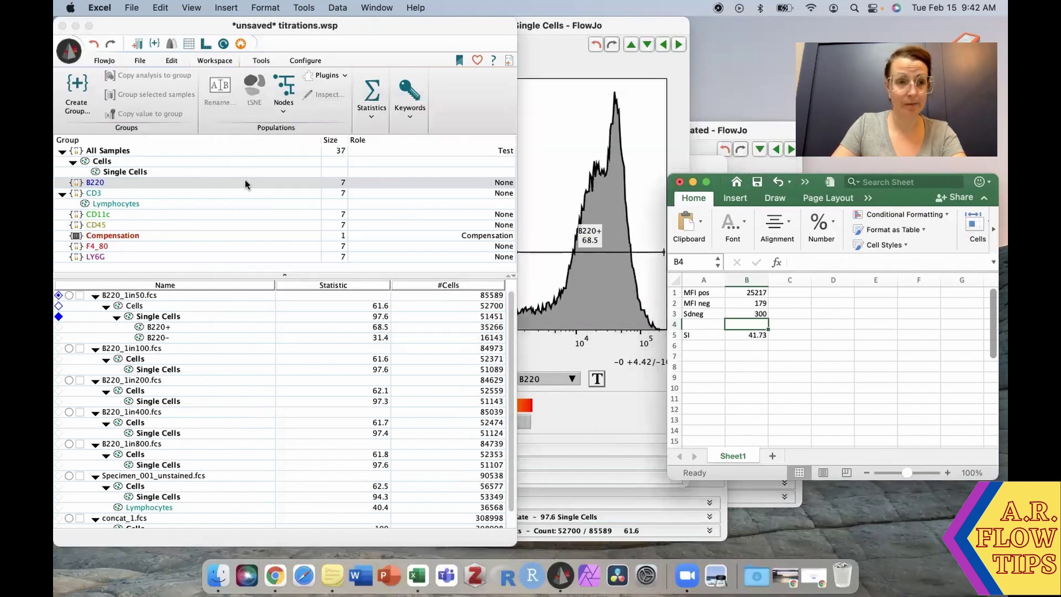
{"action": "left_click", "coordinate": [144, 317]}
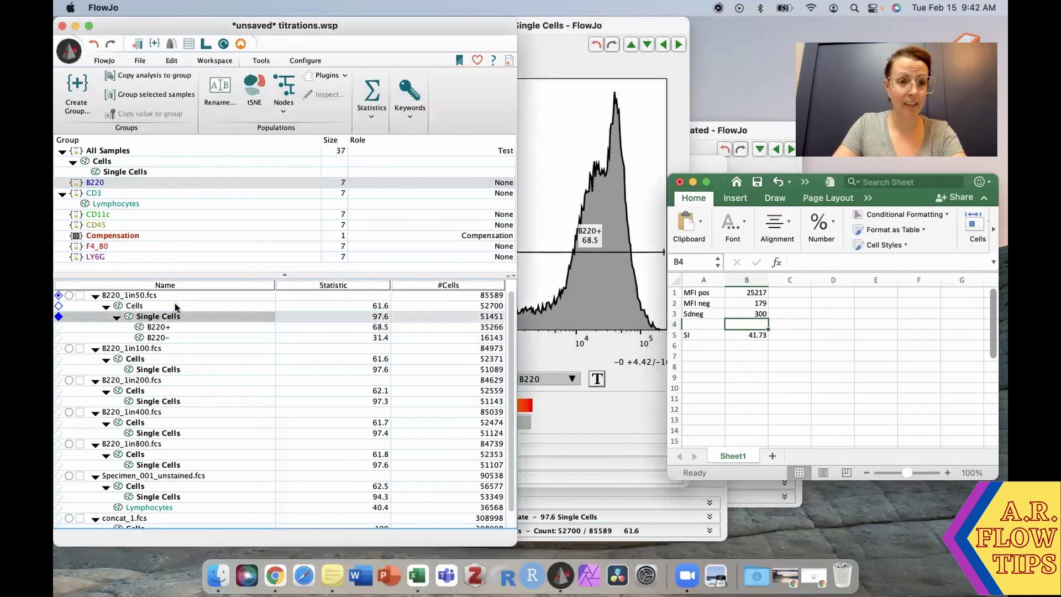
Step: Run the StainIndex plugin with U740-A :: B220 as the stain index parameter
{"action": "left_click", "coordinate": [335, 77]}
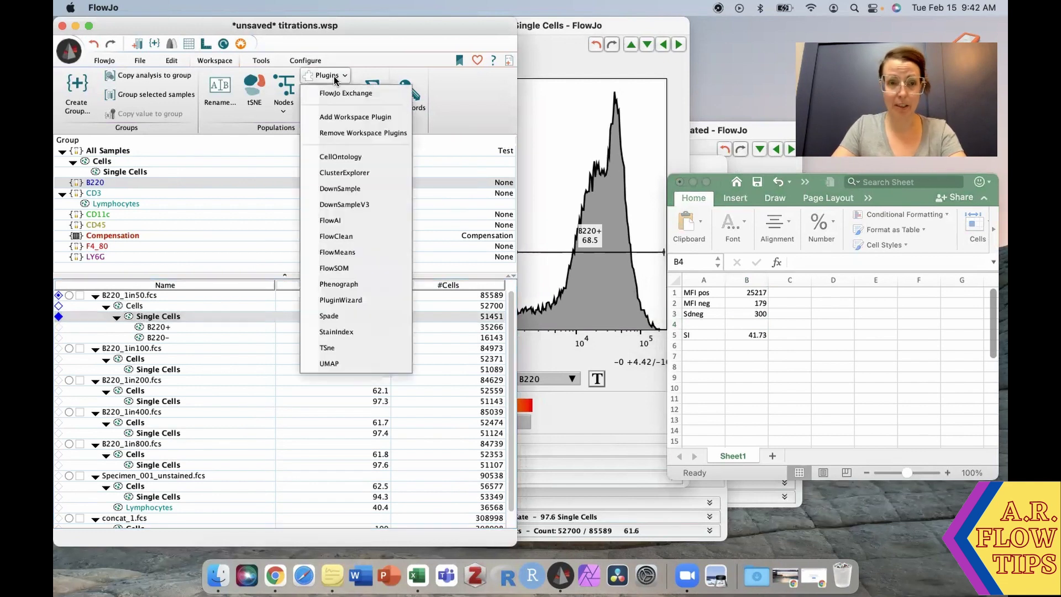
{"action": "left_click", "coordinate": [337, 333]}
{"action": "left_click", "coordinate": [593, 245]}
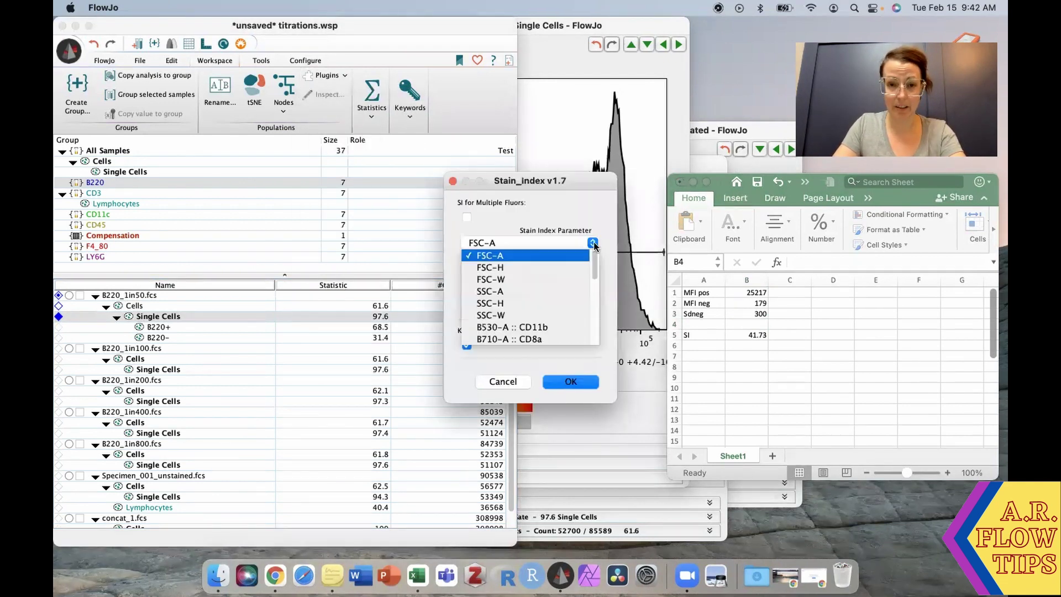
{"action": "scroll", "coordinate": [544, 283], "scroll_direction": "down", "scroll_amount": 5}
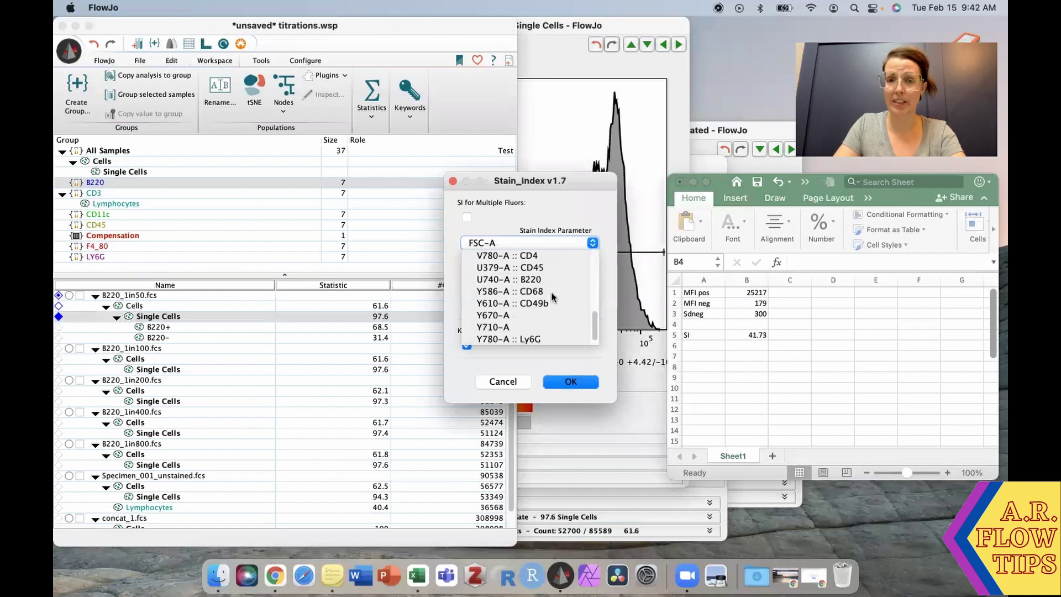
{"action": "left_click", "coordinate": [536, 267]}
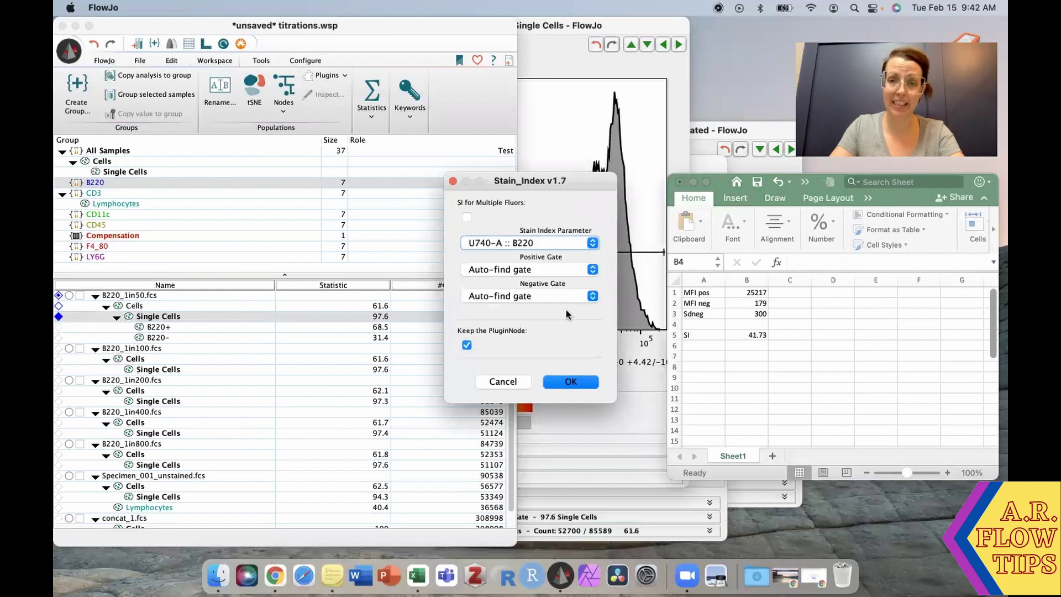
{"action": "left_click", "coordinate": [585, 383]}
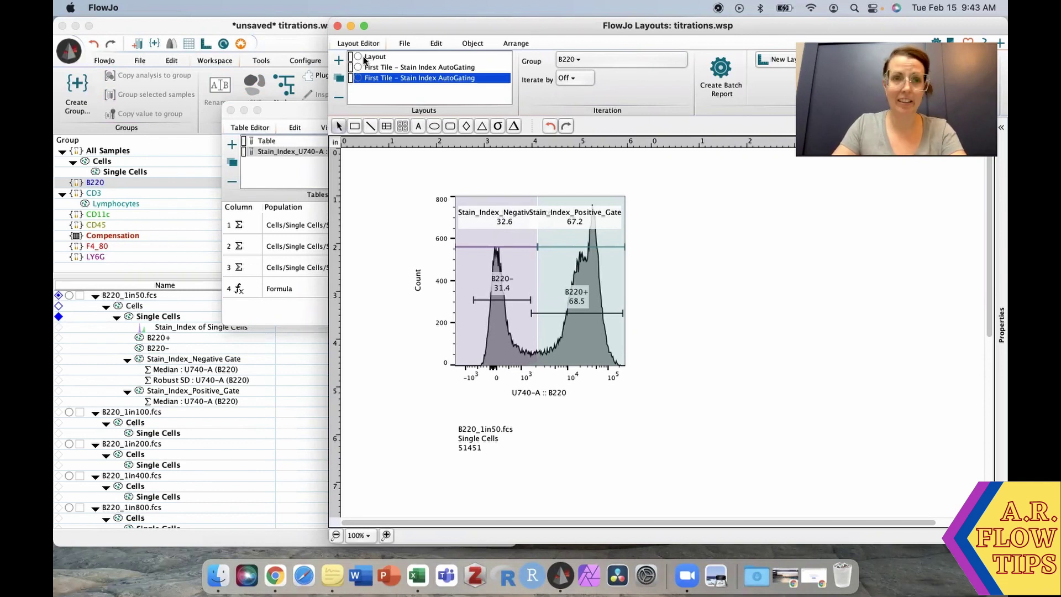
Step: Generate the stain index table showing 25886, 191, robust SD 350 and SI 36.7
{"action": "left_click", "coordinate": [350, 26]}
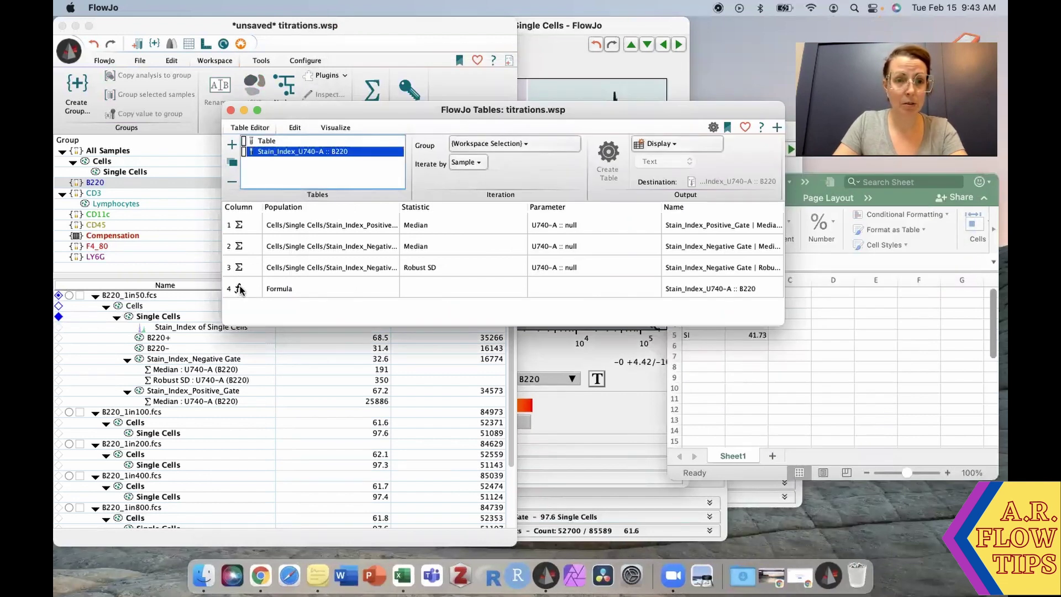
{"action": "left_click", "coordinate": [257, 150]}
{"action": "left_click", "coordinate": [283, 293]}
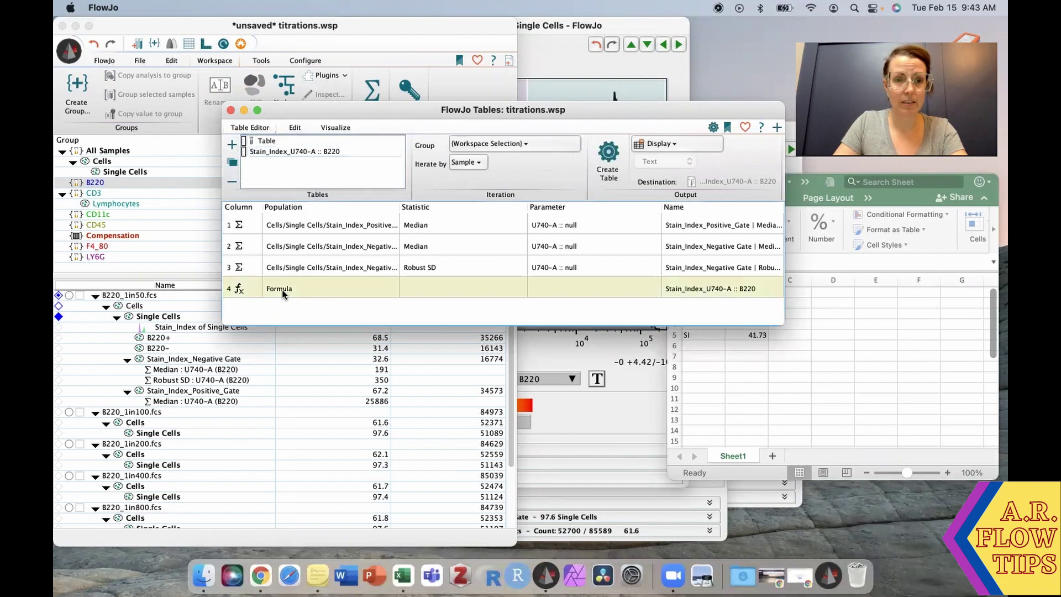
{"action": "left_click", "coordinate": [614, 160]}
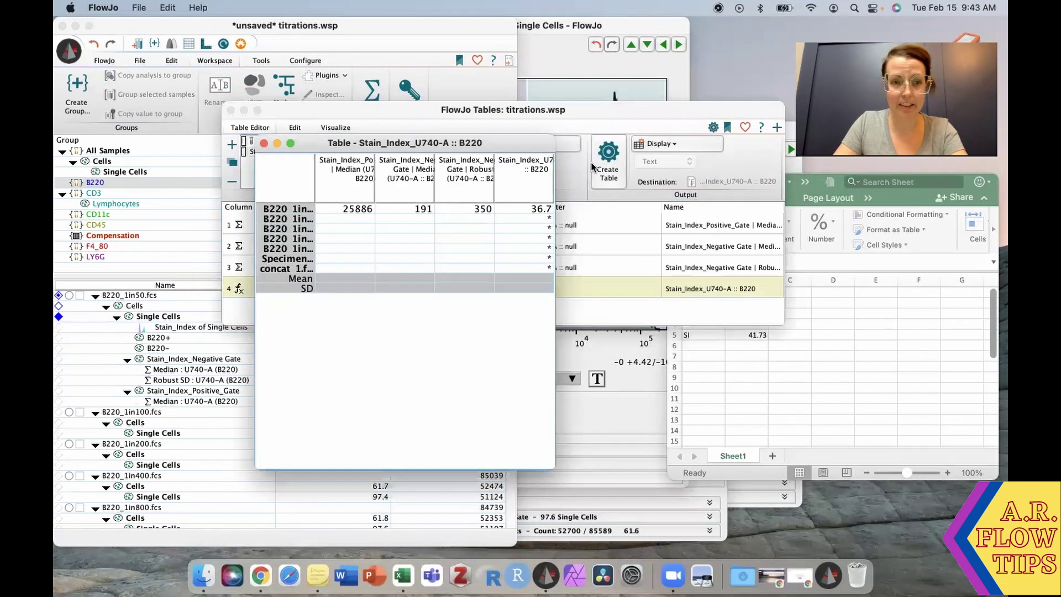
{"action": "left_click", "coordinate": [843, 191]}
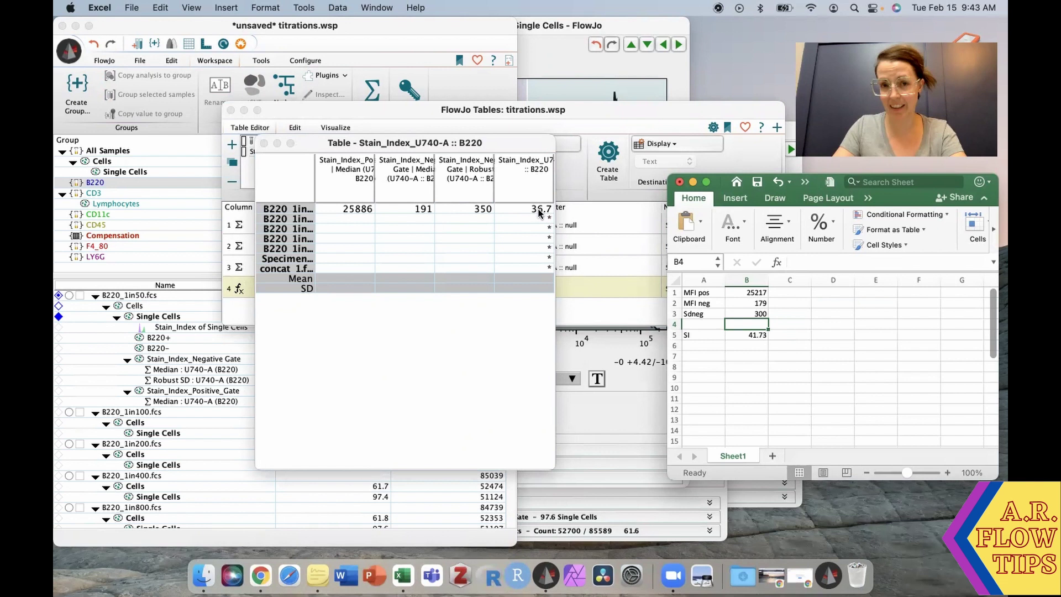
Step: Replace the Excel inputs with 25886, 191 and 350 so SI reads 36.71
{"action": "left_click", "coordinate": [747, 293]}
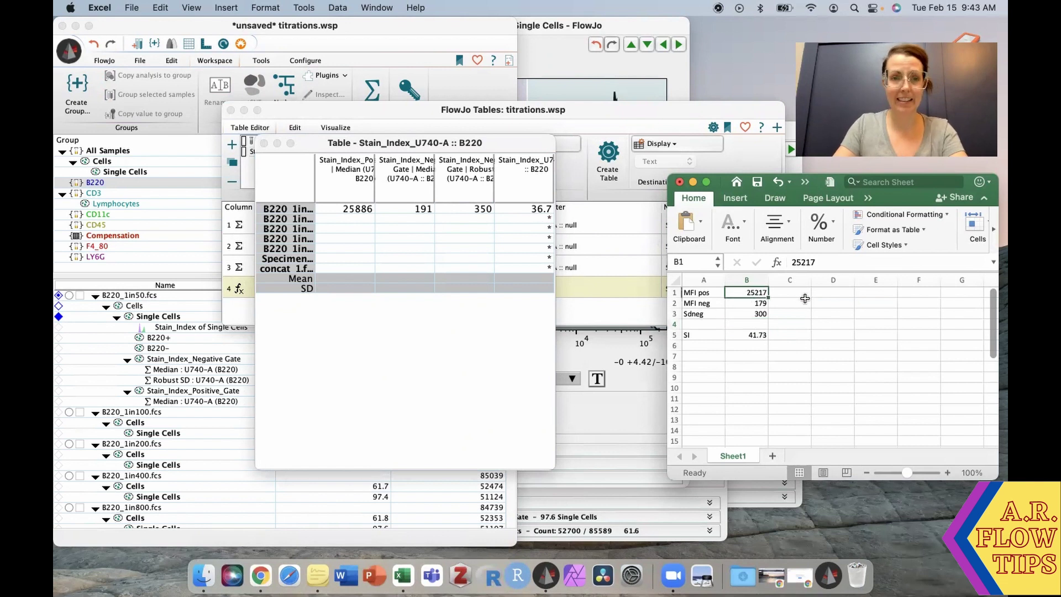
{"action": "type", "text": "2588"}
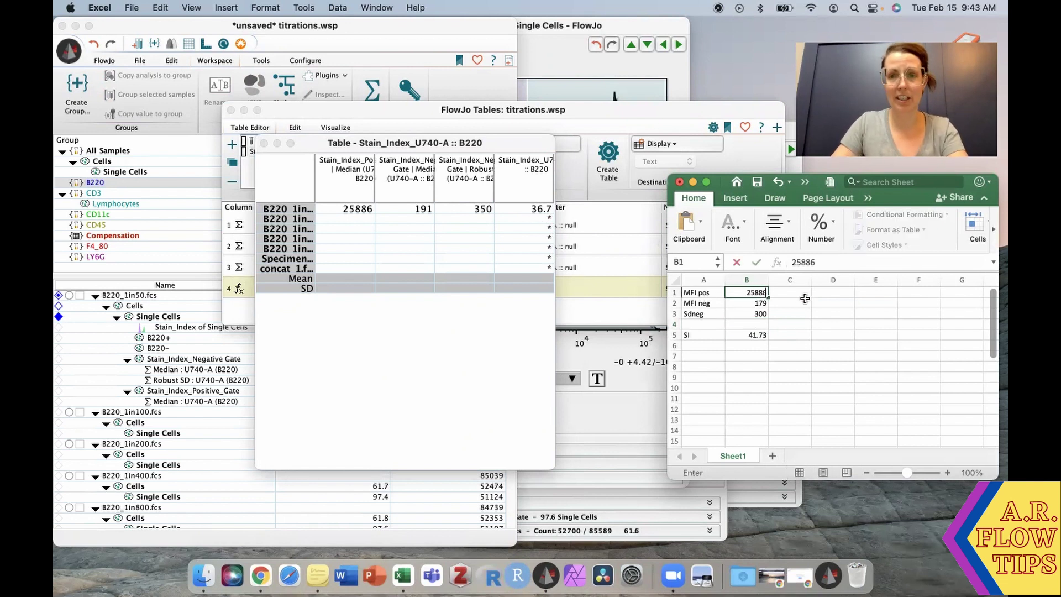
{"action": "type", "text": "6"}
{"action": "key", "text": "Return"}
{"action": "type", "text": "191"}
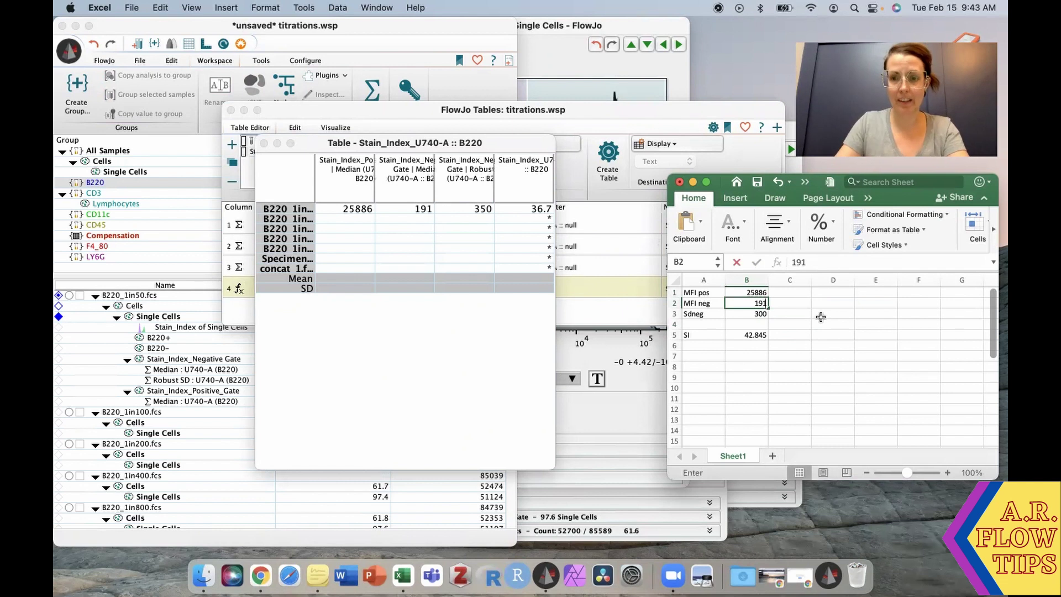
{"action": "left_click", "coordinate": [761, 313]}
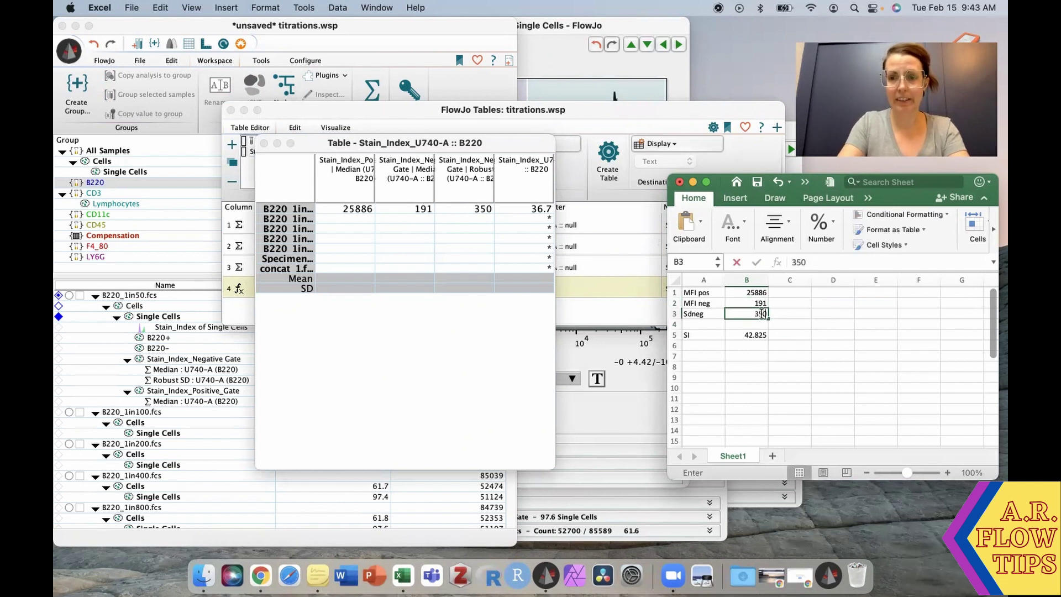
{"action": "key", "text": "Return"}
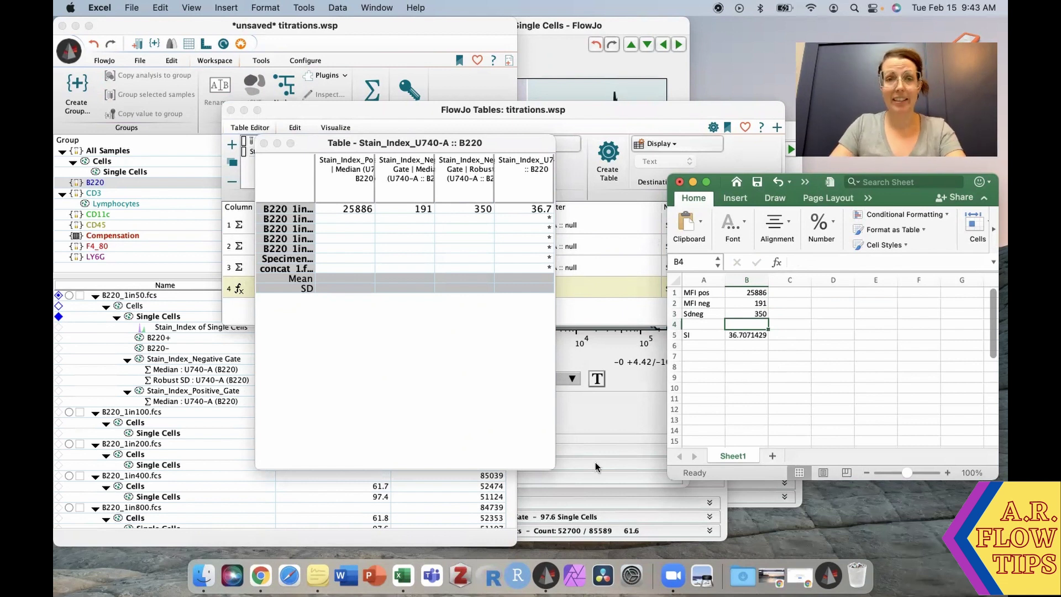
Step: Close FlowJo's stain index table and table definition, and minimize the Excel workbook
{"action": "left_click", "coordinate": [263, 143]}
{"action": "left_click", "coordinate": [231, 110]}
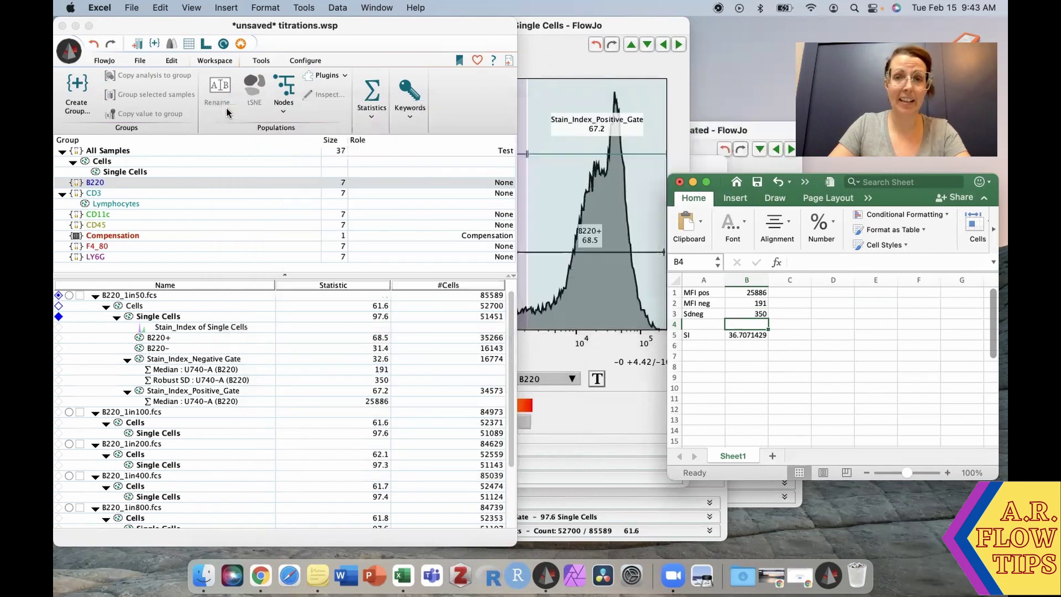
{"action": "left_click", "coordinate": [678, 182]}
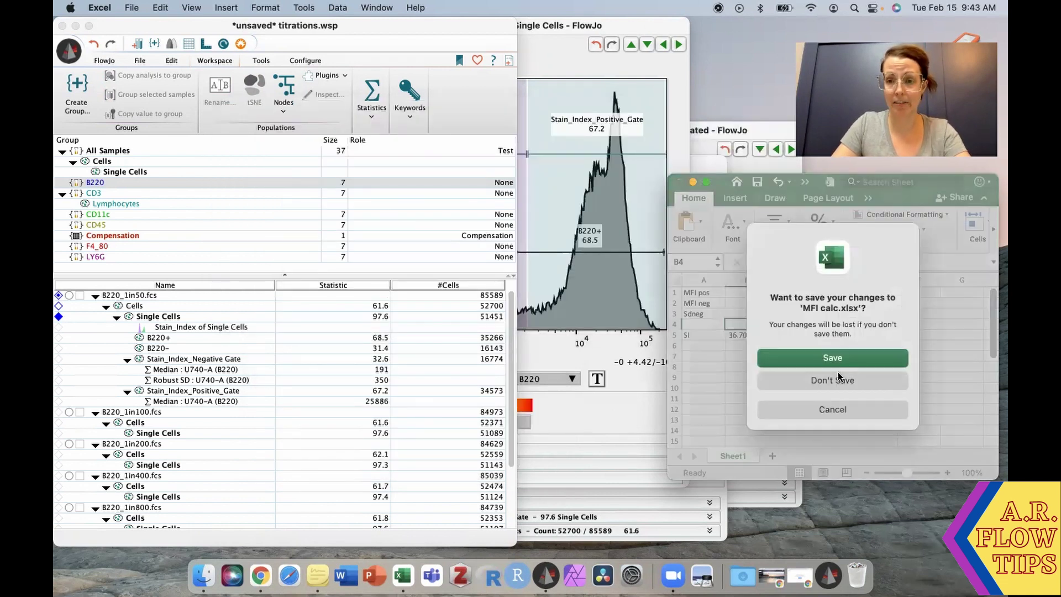
{"action": "left_click", "coordinate": [832, 409]}
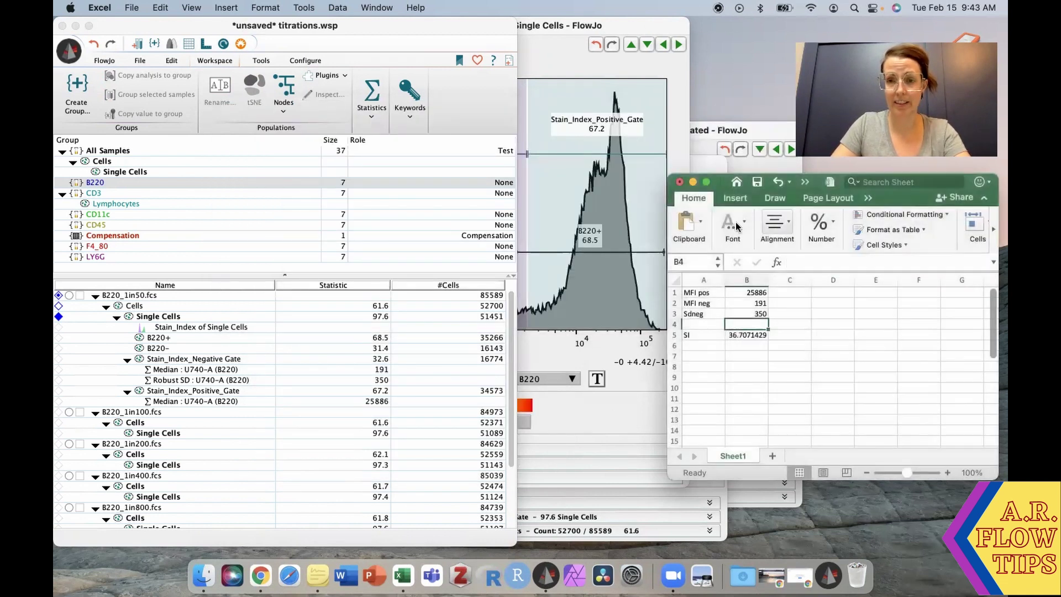
{"action": "left_click", "coordinate": [693, 182]}
Step: Close the Single Cells histogram window and select the Single Cells population
{"action": "left_click_drag", "start_coordinate": [661, 28], "coordinate": [431, 128]}
{"action": "left_click", "coordinate": [431, 126]}
{"action": "left_click", "coordinate": [332, 76]}
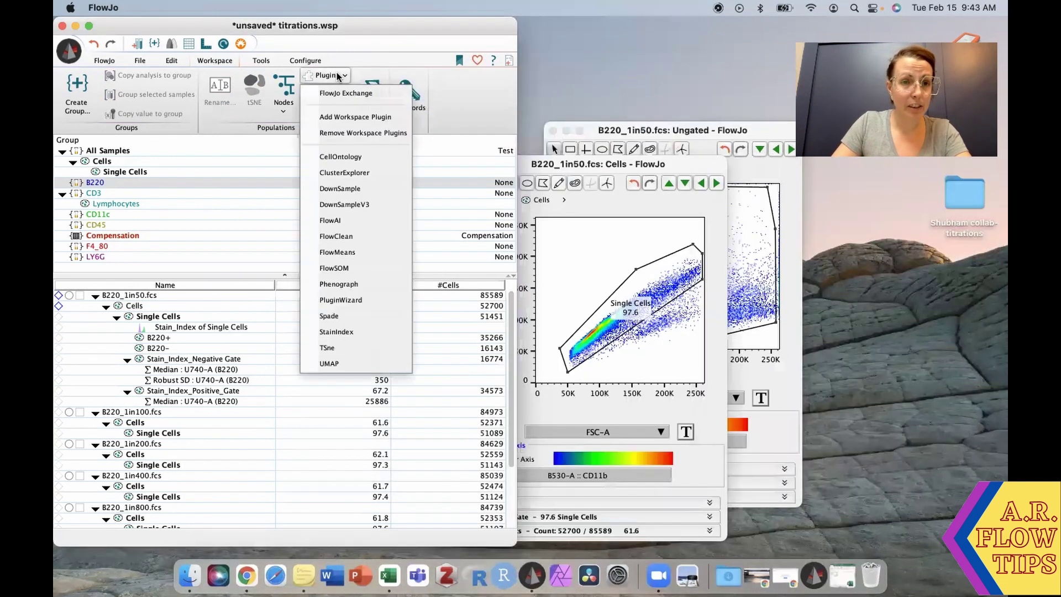
Step: Rerun StainIndex with B220+ as positive gate and B220- as negative gate, replacing the existing gate
{"action": "left_click", "coordinate": [171, 319]}
{"action": "left_click", "coordinate": [333, 76]}
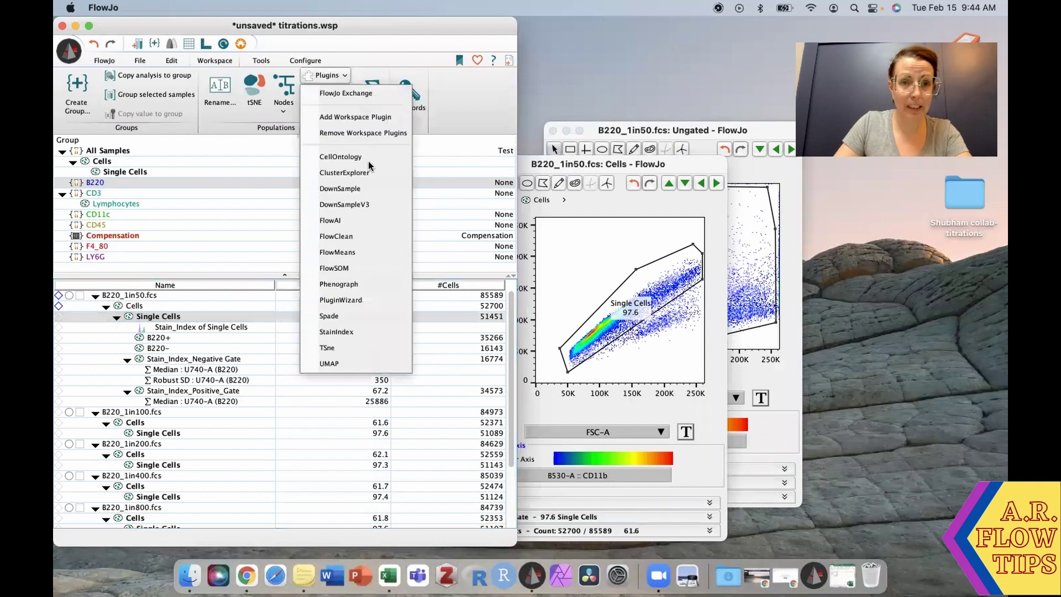
{"action": "left_click", "coordinate": [353, 331]}
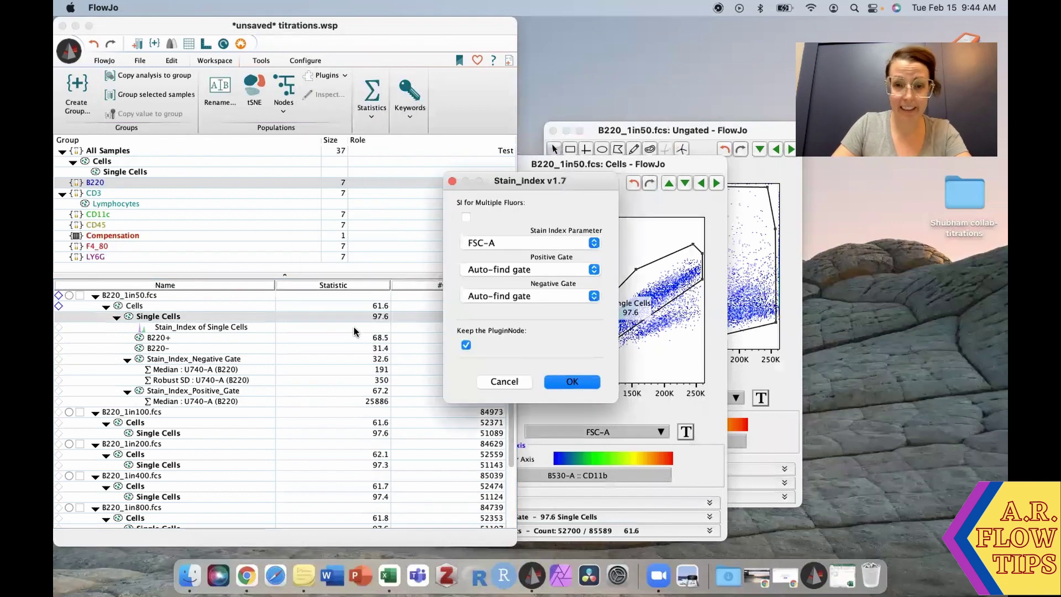
{"action": "left_click", "coordinate": [593, 270]}
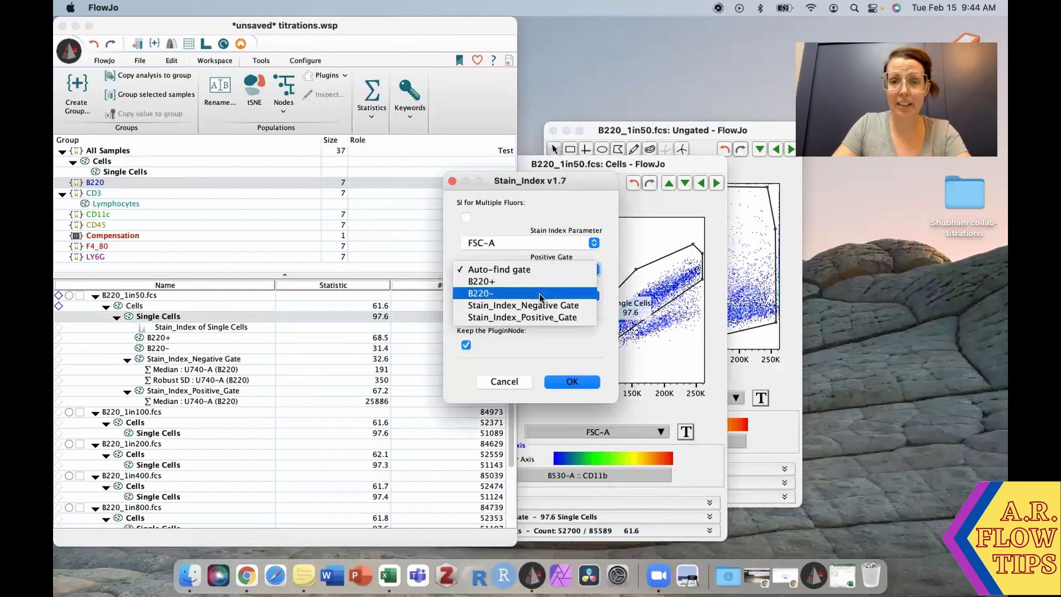
{"action": "left_click", "coordinate": [539, 282]}
{"action": "left_click", "coordinate": [593, 296]}
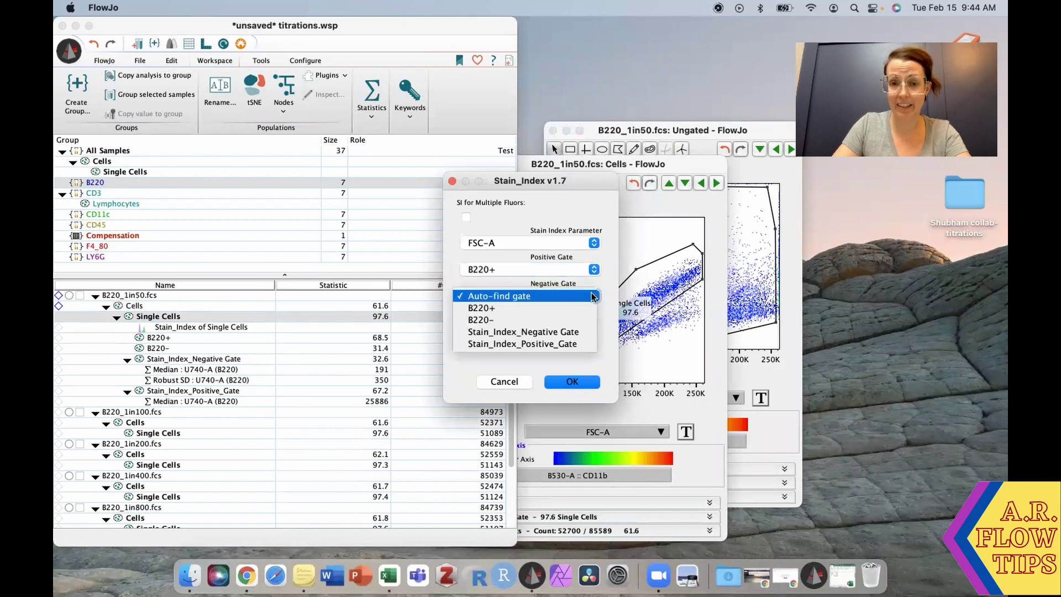
{"action": "left_click", "coordinate": [557, 318]}
{"action": "left_click", "coordinate": [571, 381]}
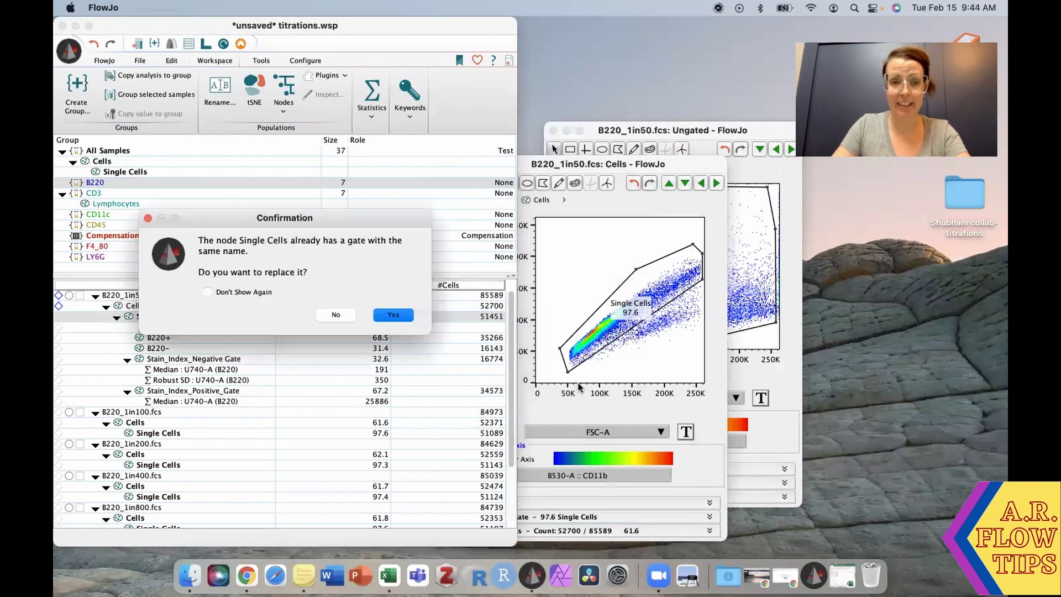
{"action": "left_click", "coordinate": [395, 315]}
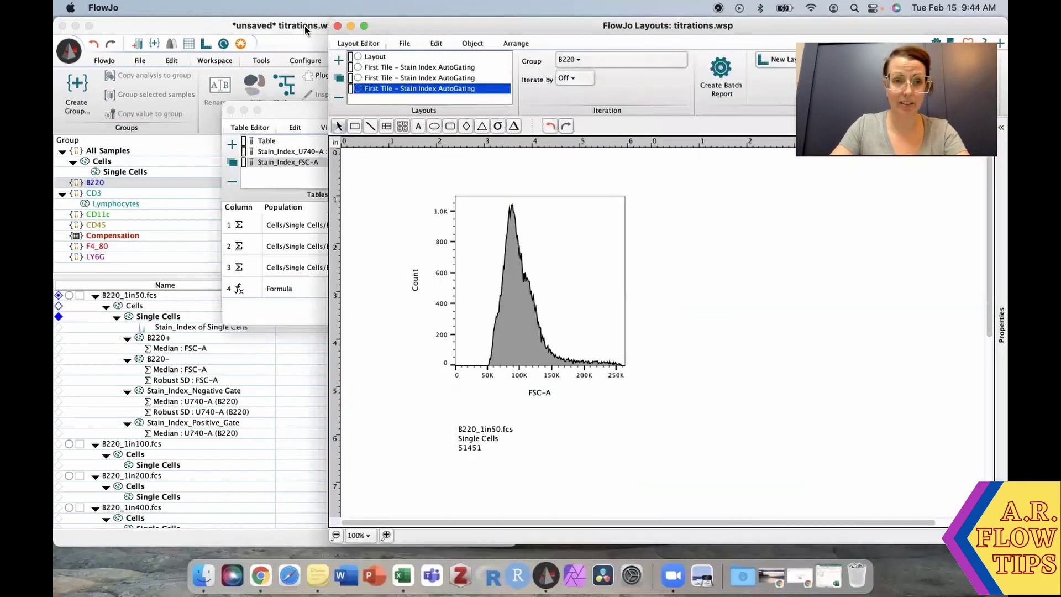
Step: Close the FlowJo Layouts window to reveal the Stain_Index_FSC-A table in the Table Editor
{"action": "left_click", "coordinate": [337, 26]}
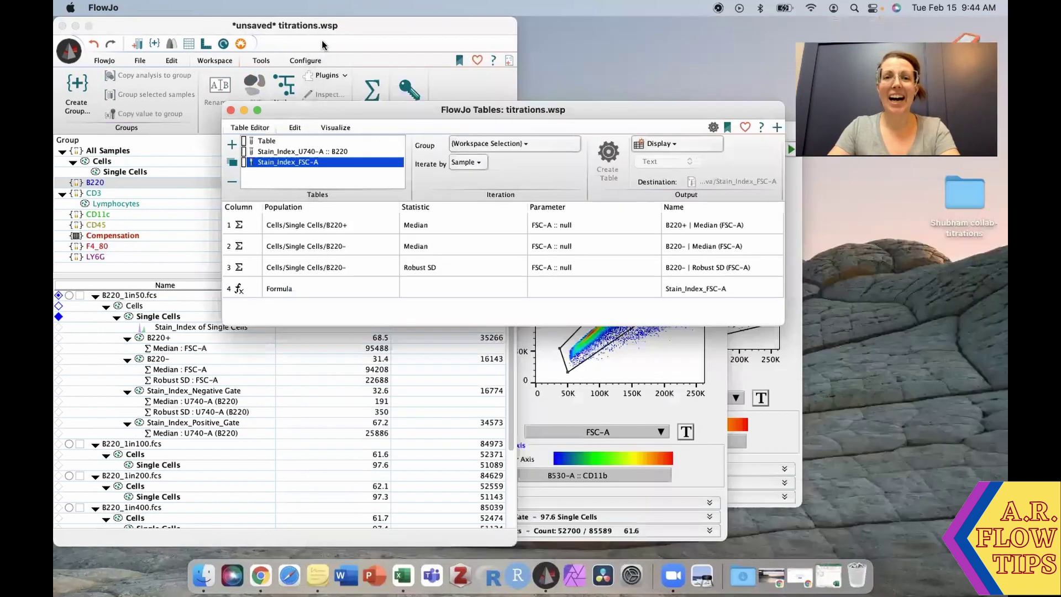